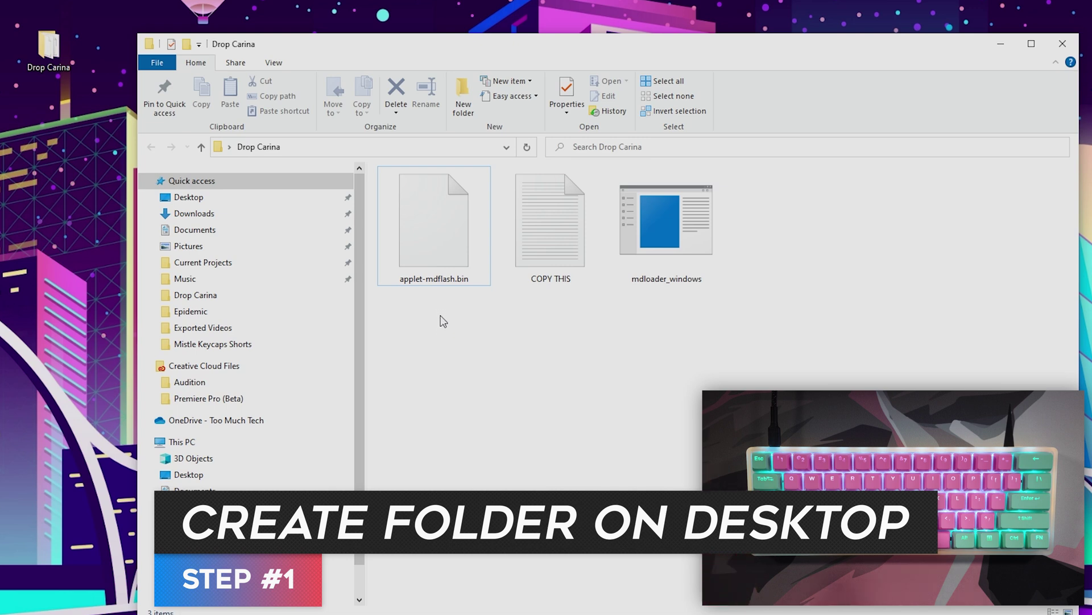
left_click(458, 348)
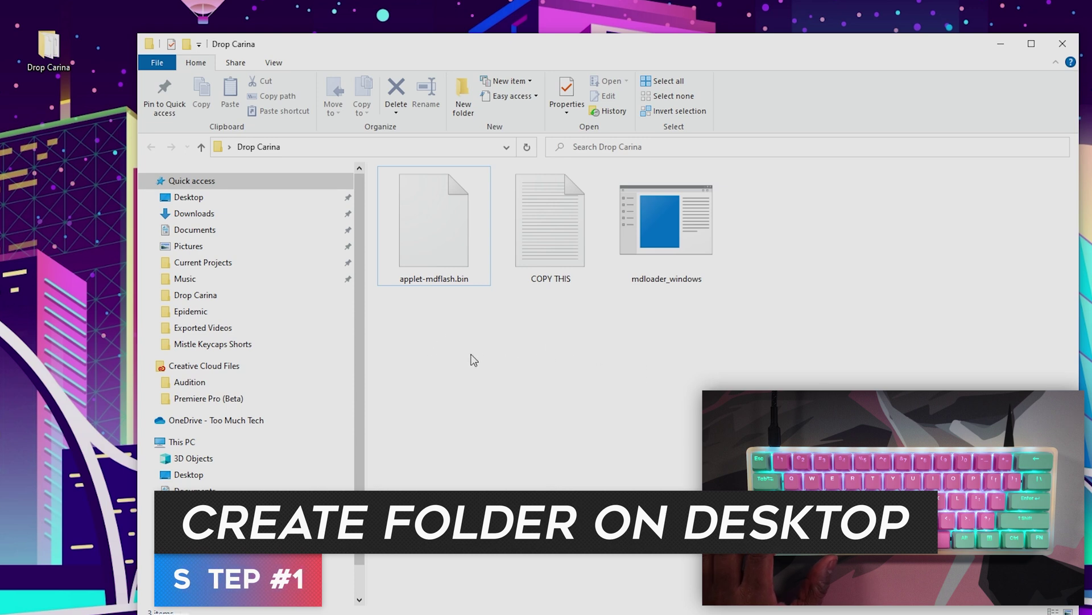
left_click(422, 256)
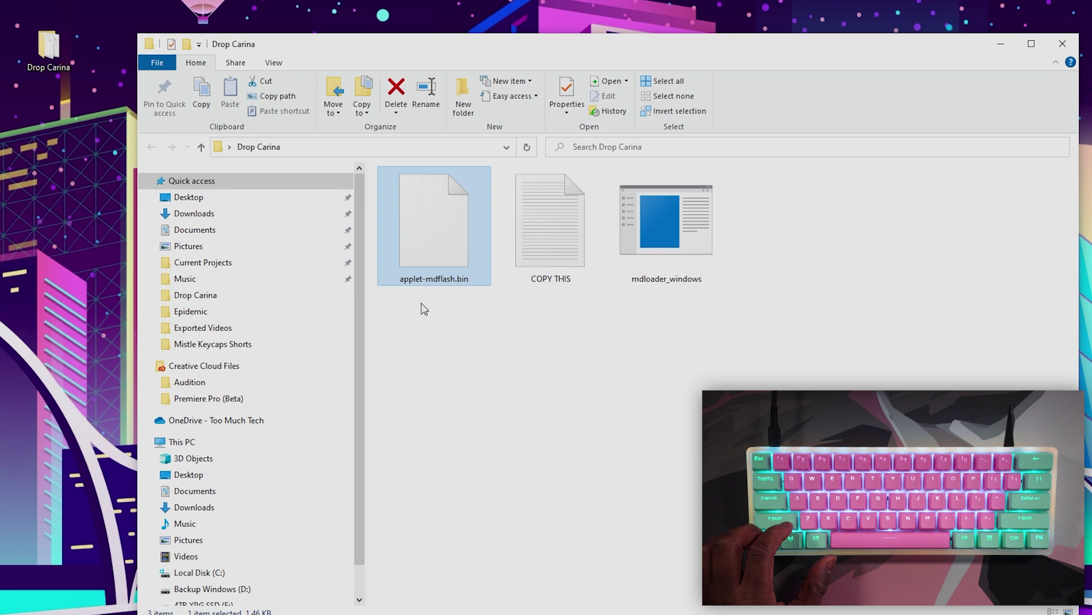
left_click(676, 234)
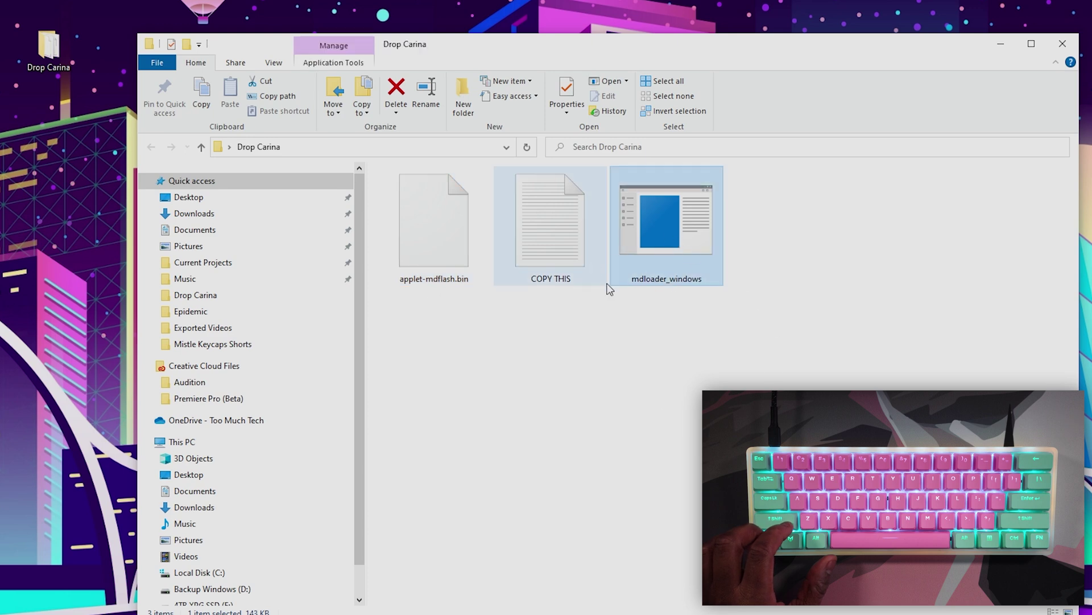
left_click(588, 359)
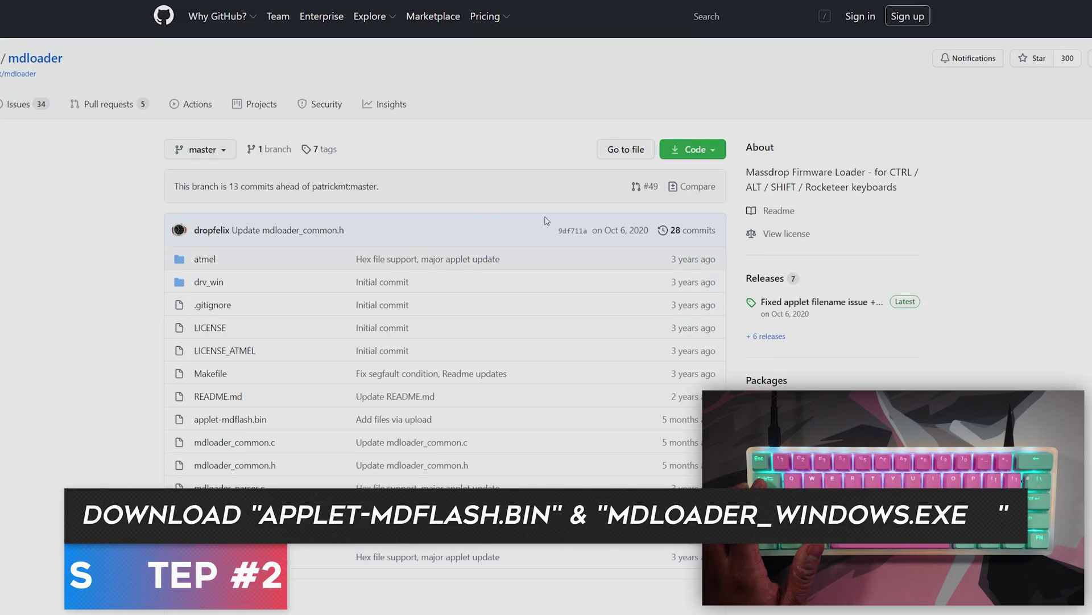
Scroll down to the mdloader README and follow the releases link under User instructions.
scroll(441, 293, "down", 8)
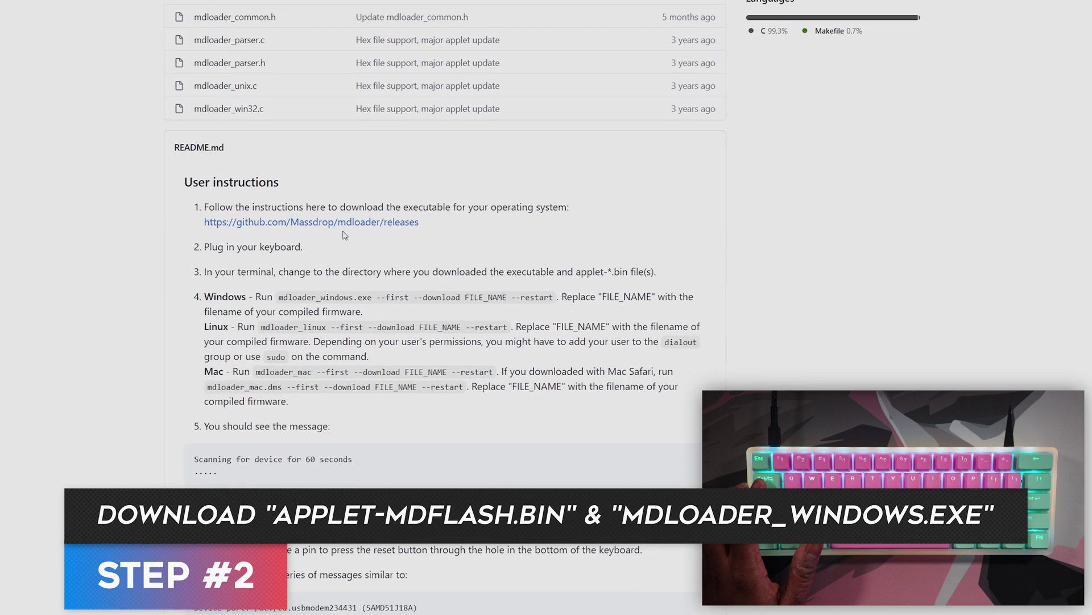
left_click(317, 223)
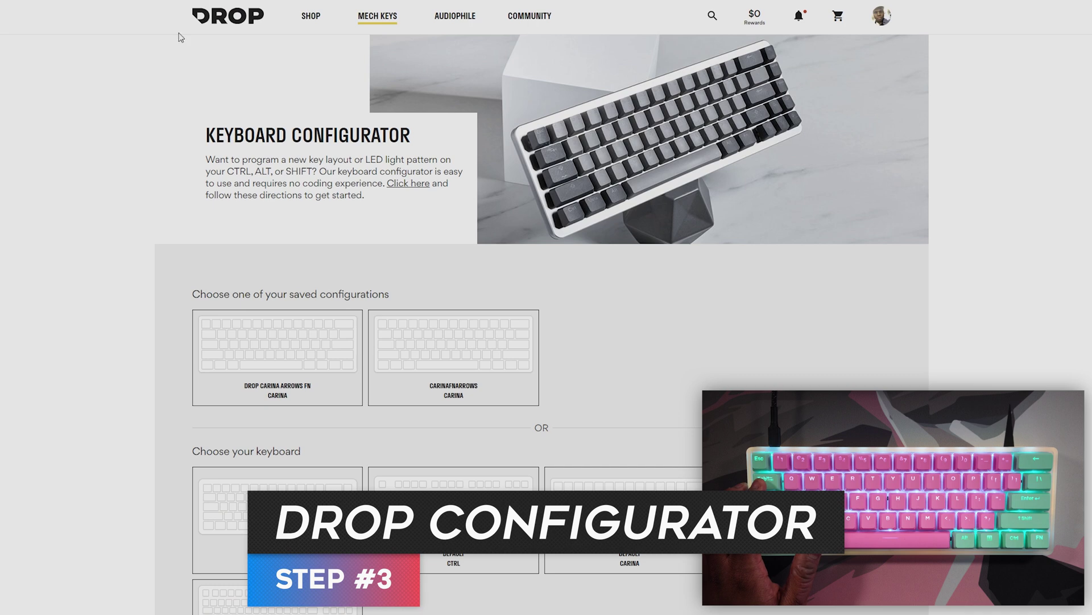
Open the saved CARINAFNARROWS configuration card for the Carina keyboard.
left_click(459, 352)
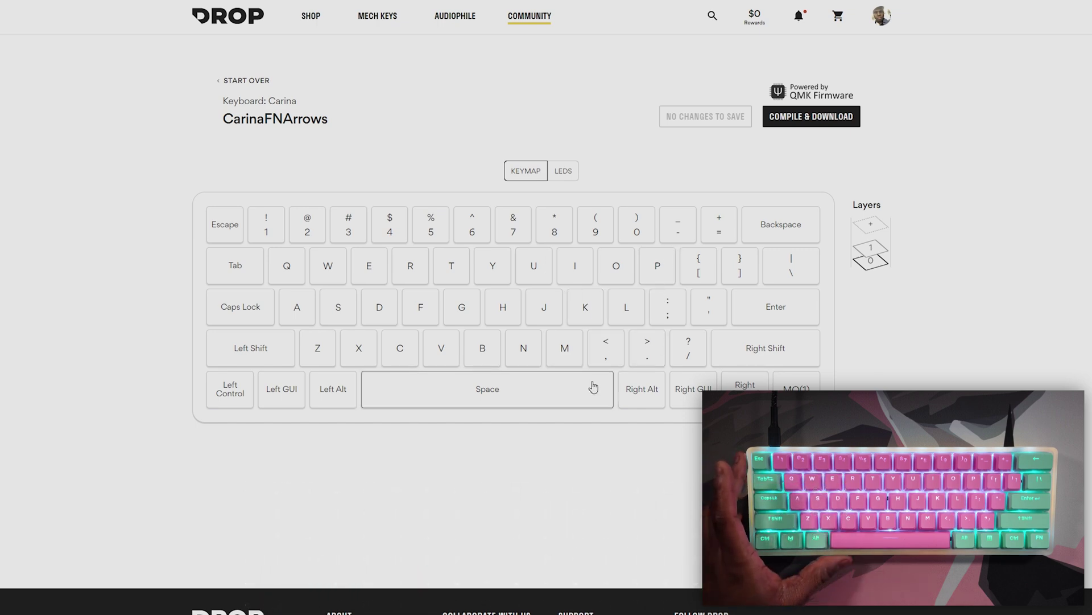
Browse the replacement key options available for the ? key.
left_click(684, 356)
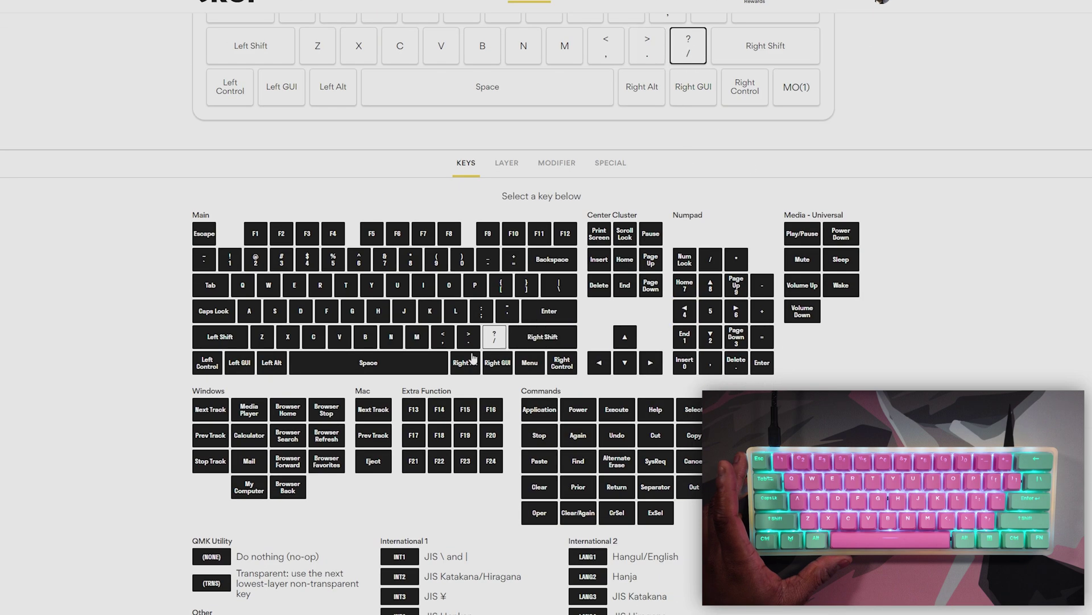
scroll(422, 566, "down", 4)
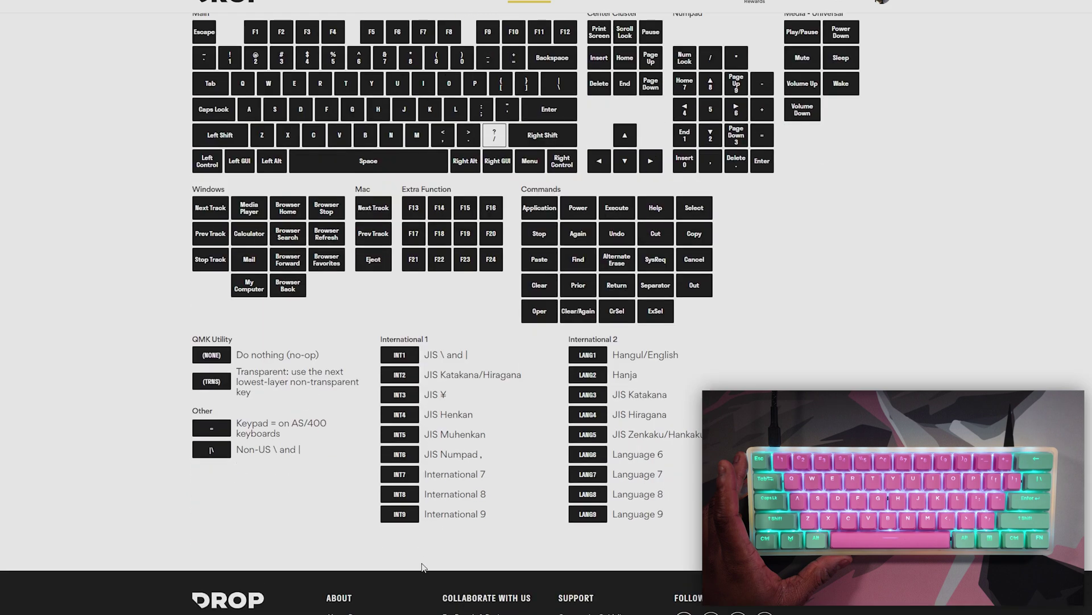
scroll(604, 507, "up", 10)
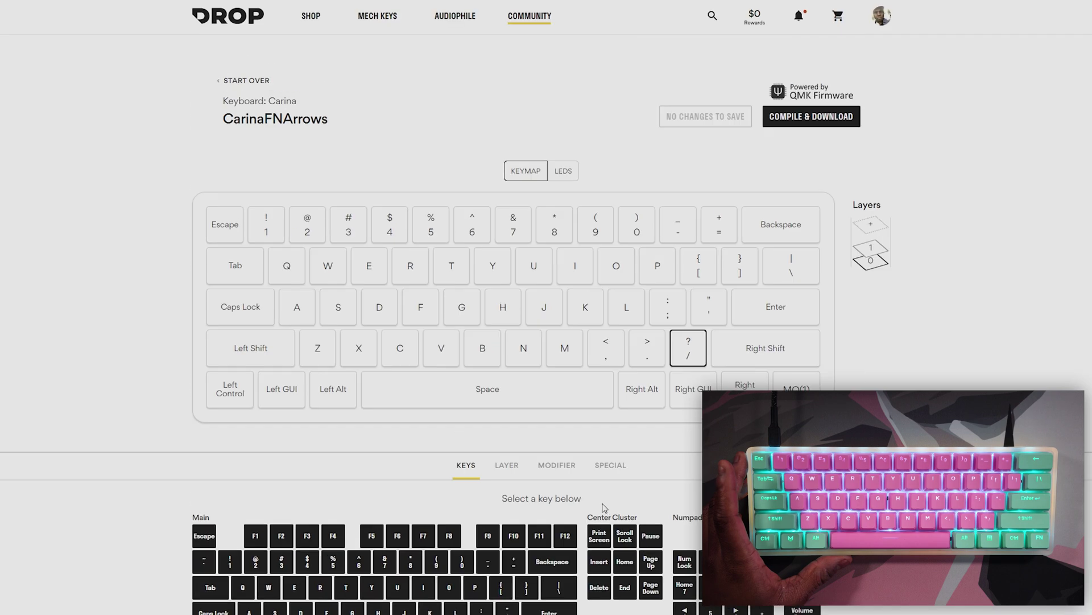
Switch between layers 0 and 1 to compare the MO(1) key and layer-1 keys, ending on layer 1.
left_click(869, 256)
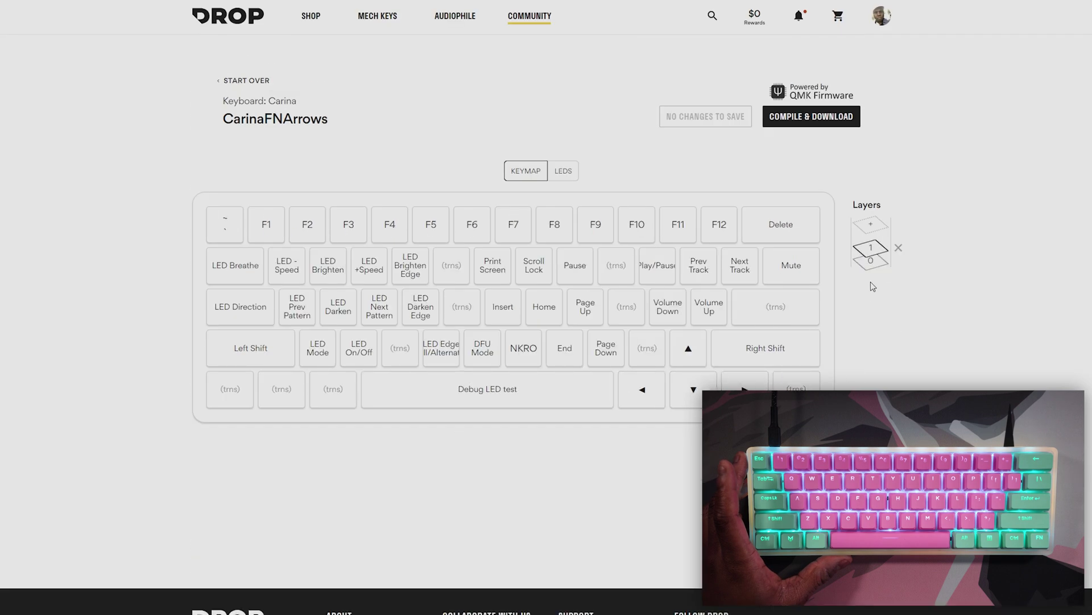
left_click(871, 262)
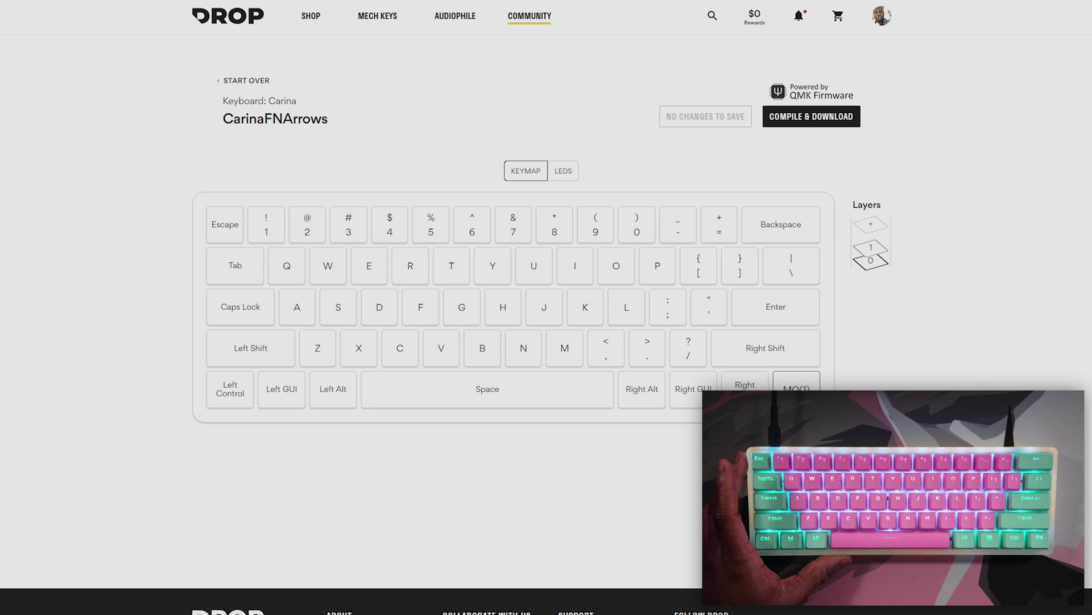
left_click(869, 256)
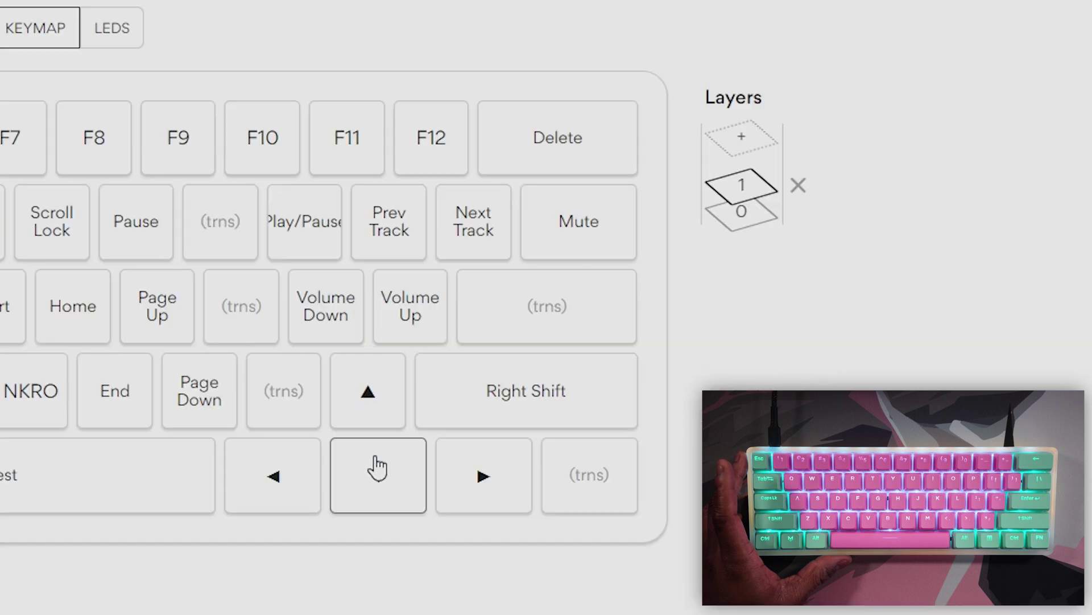
left_click(728, 225)
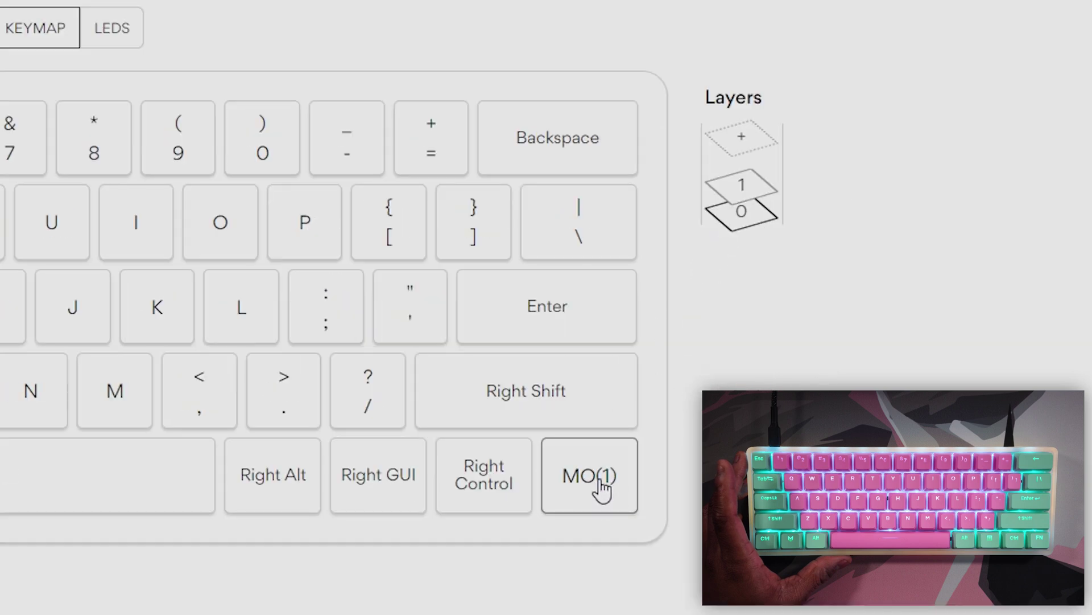
left_click(739, 187)
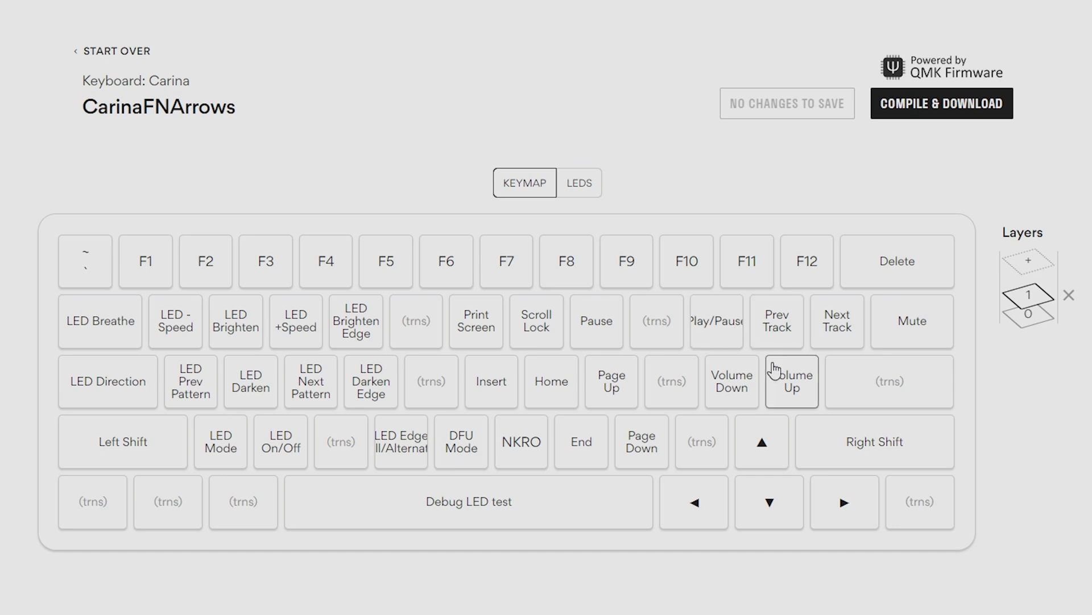
left_click(1026, 316)
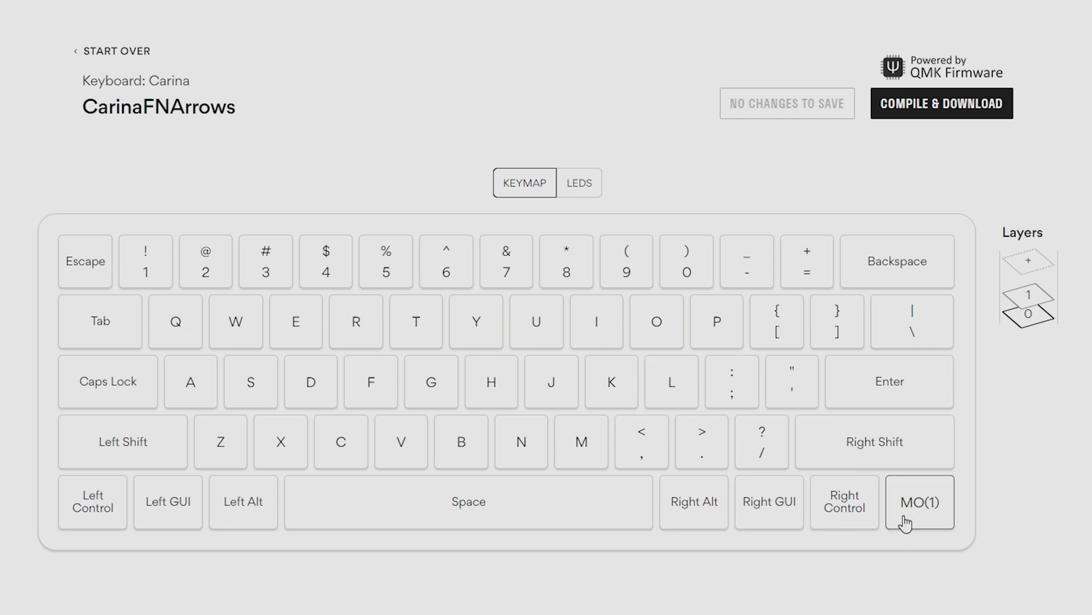
left_click(1029, 306)
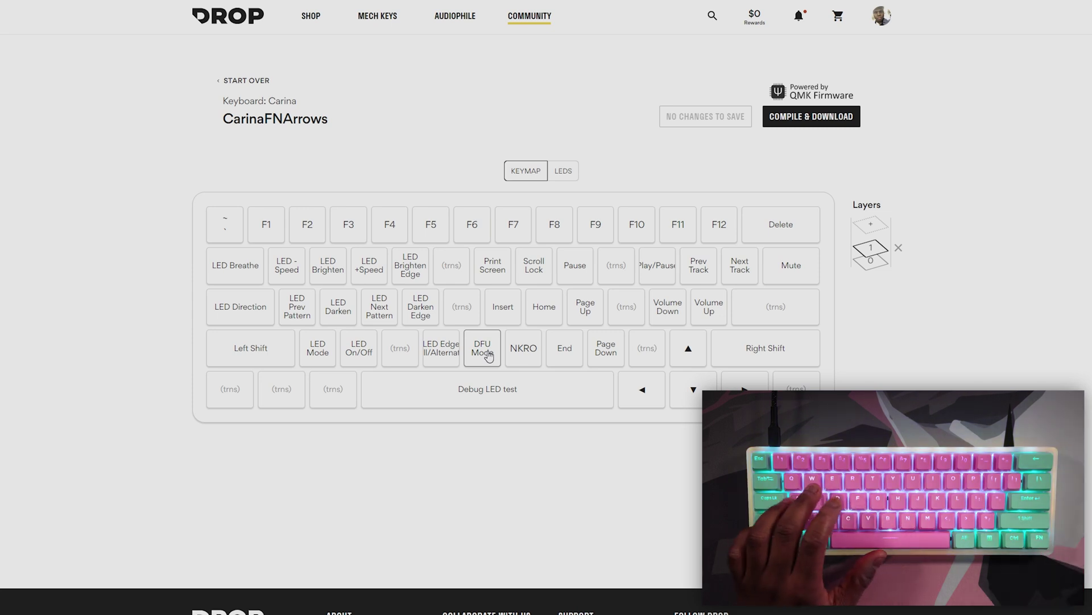
In the LEDs editor, colour the per-key top LEDs white #ffffff.
left_click(565, 174)
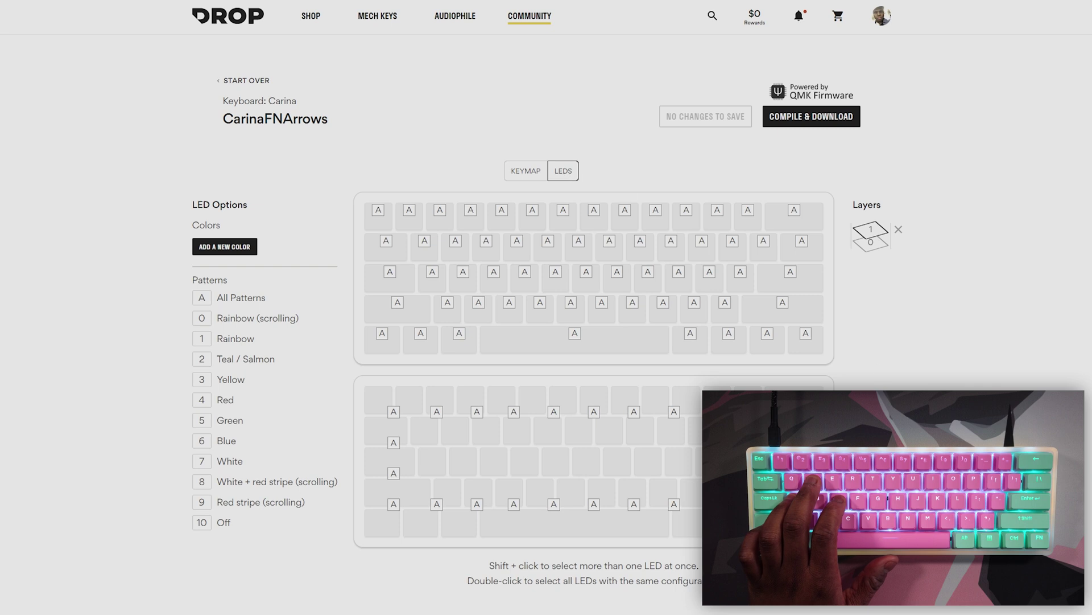
left_click(377, 215)
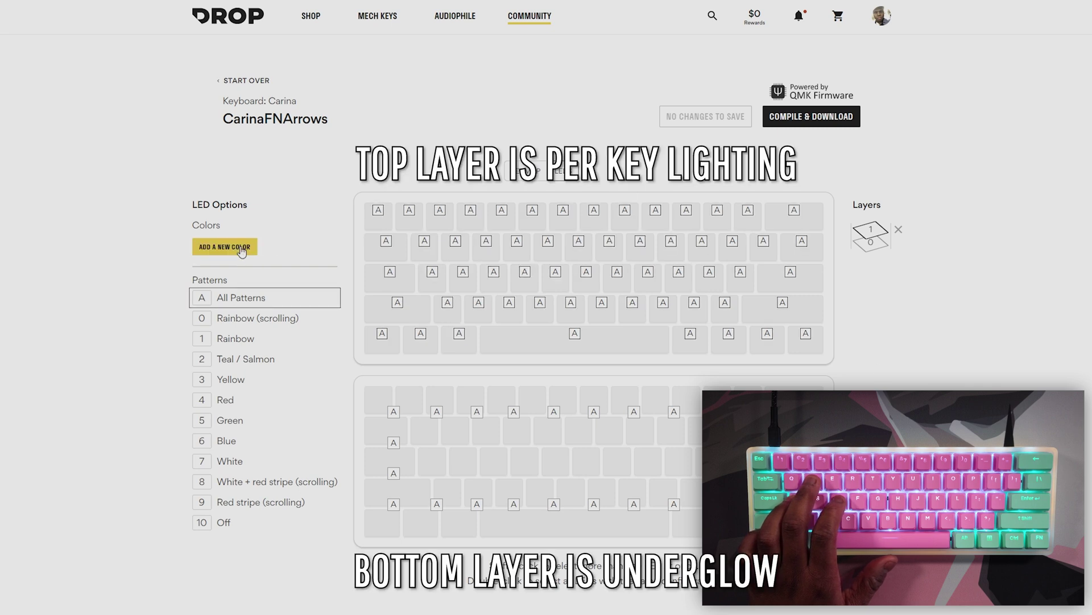
left_click(212, 247)
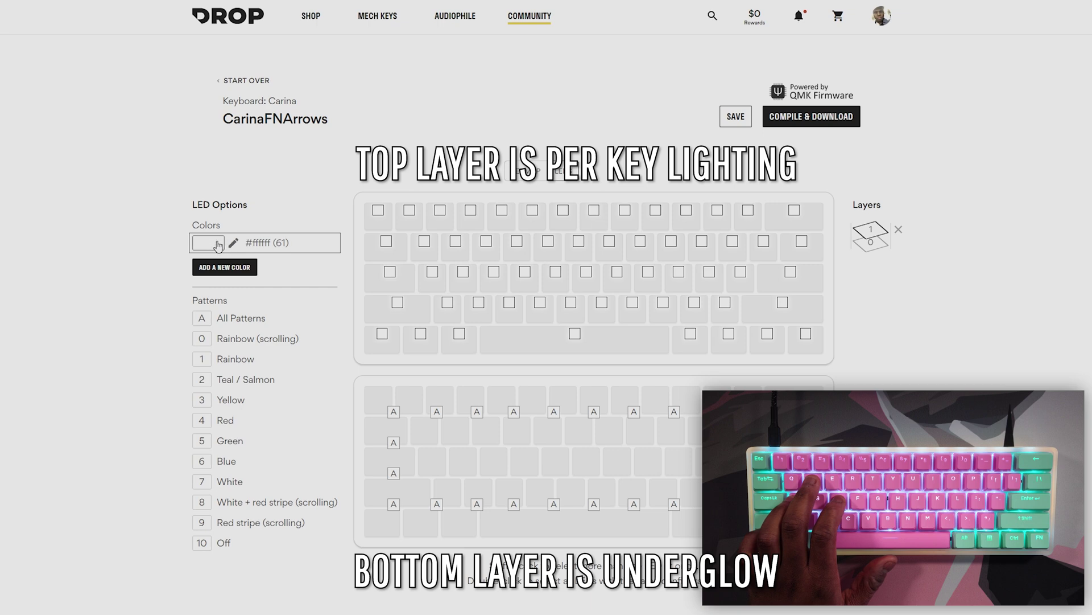
Give the underglow LEDs a separate teal colour, #87ffe4.
left_click(395, 415)
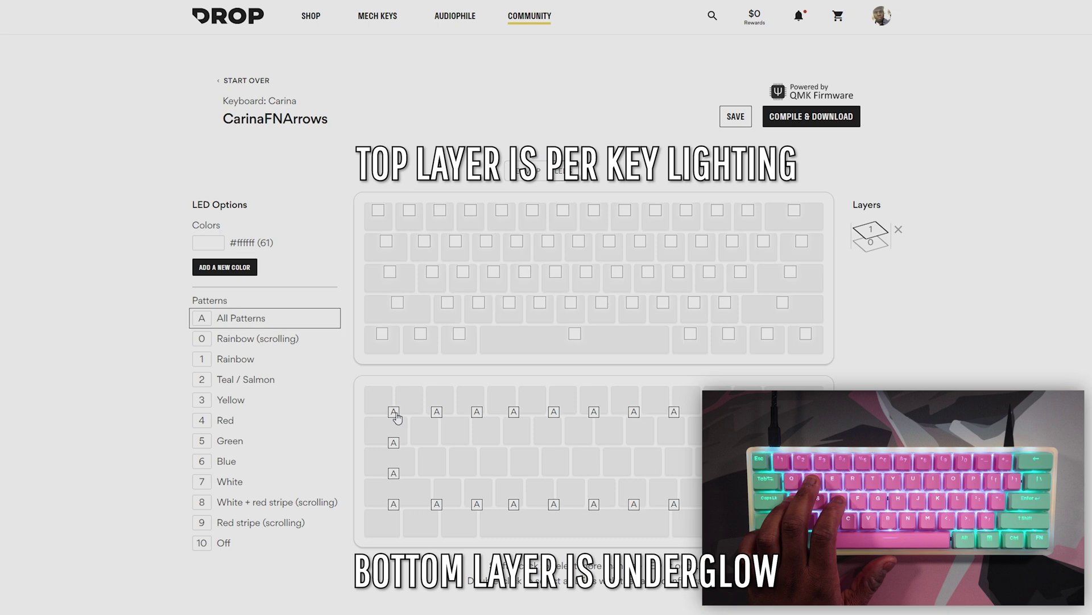
left_click(238, 271)
left_click(233, 264)
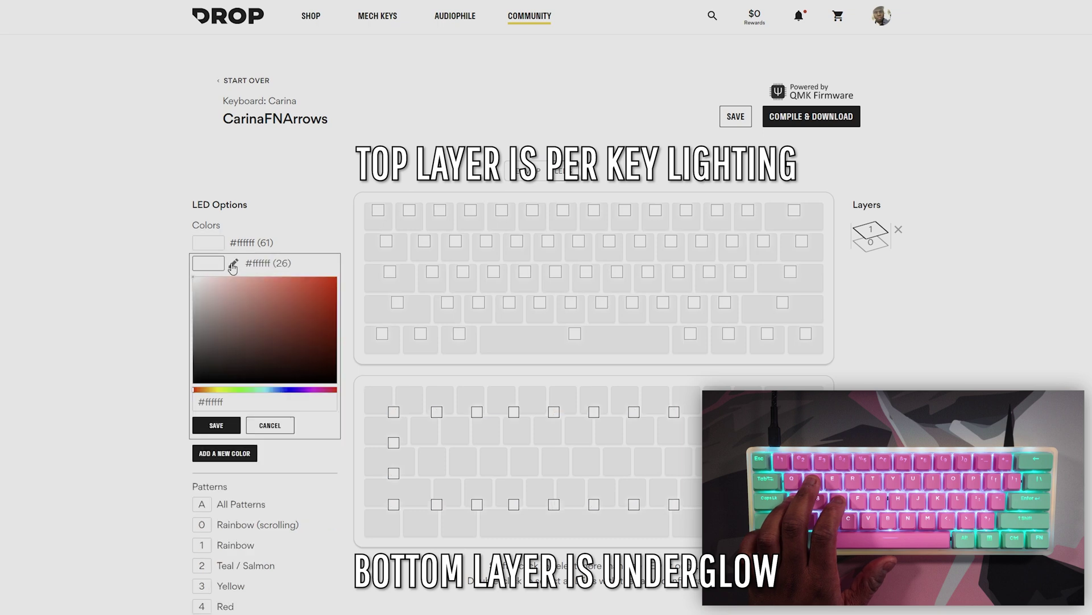
left_click(260, 389)
left_click(261, 277)
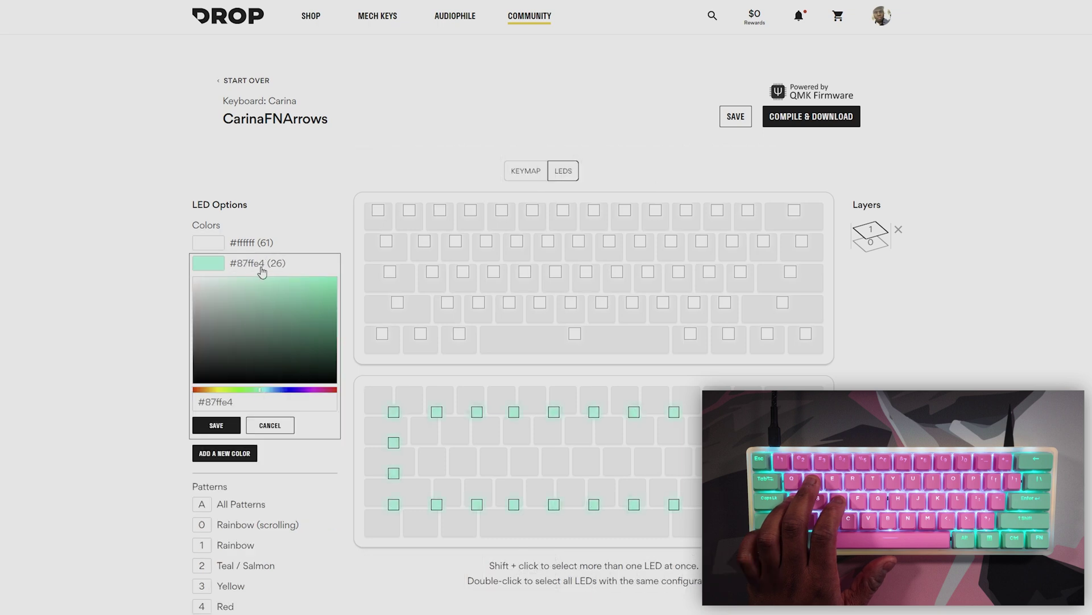
left_click(234, 427)
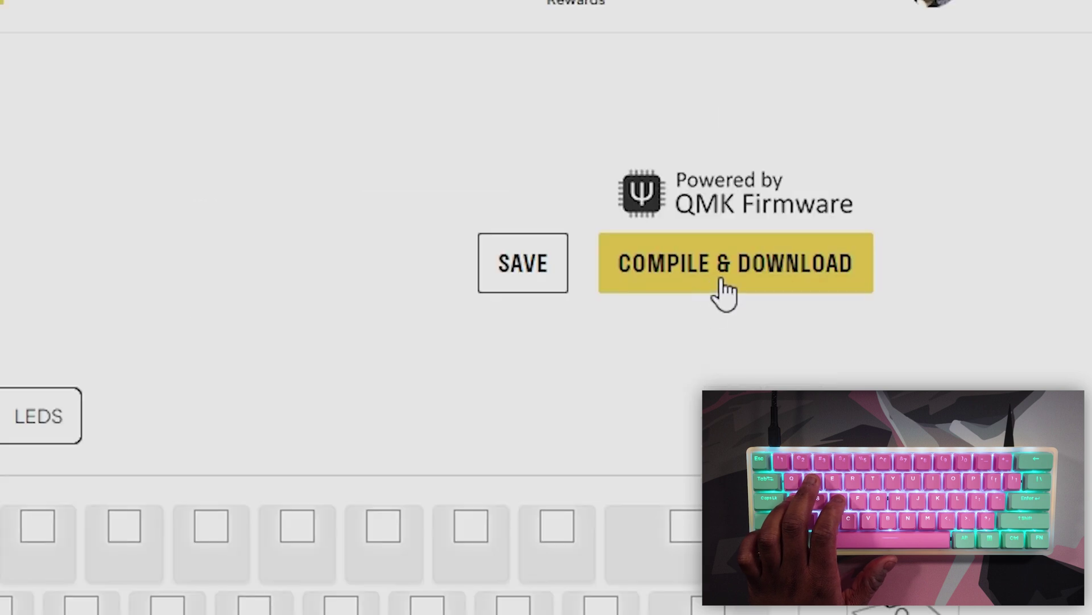
Compile the firmware and save the .bin file into the Drop Carina folder.
left_click(739, 274)
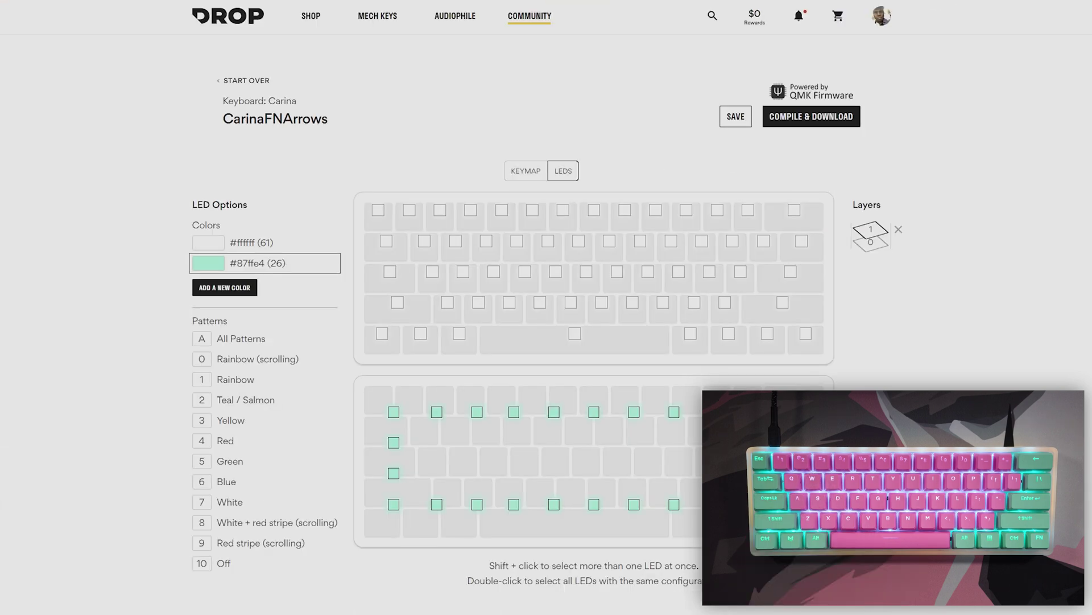
scroll(171, 131, "up", 2)
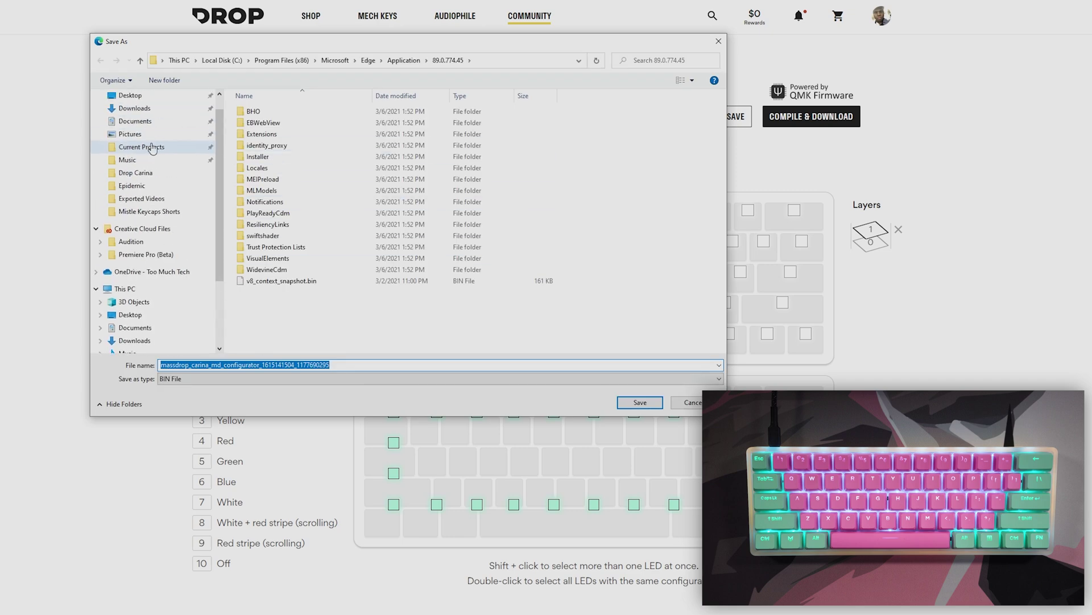
left_click(143, 173)
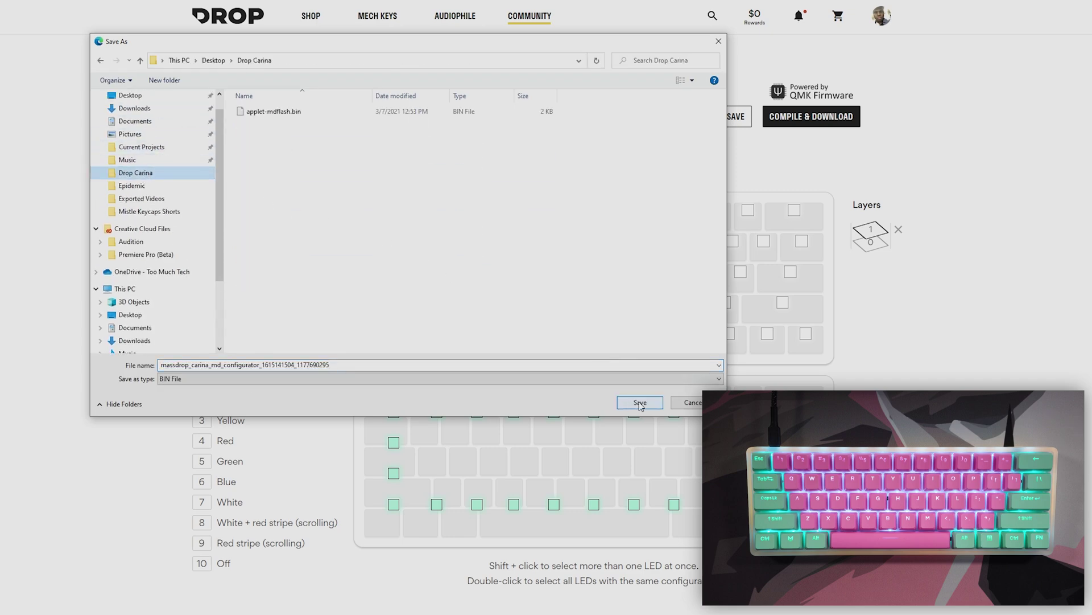
left_click(641, 403)
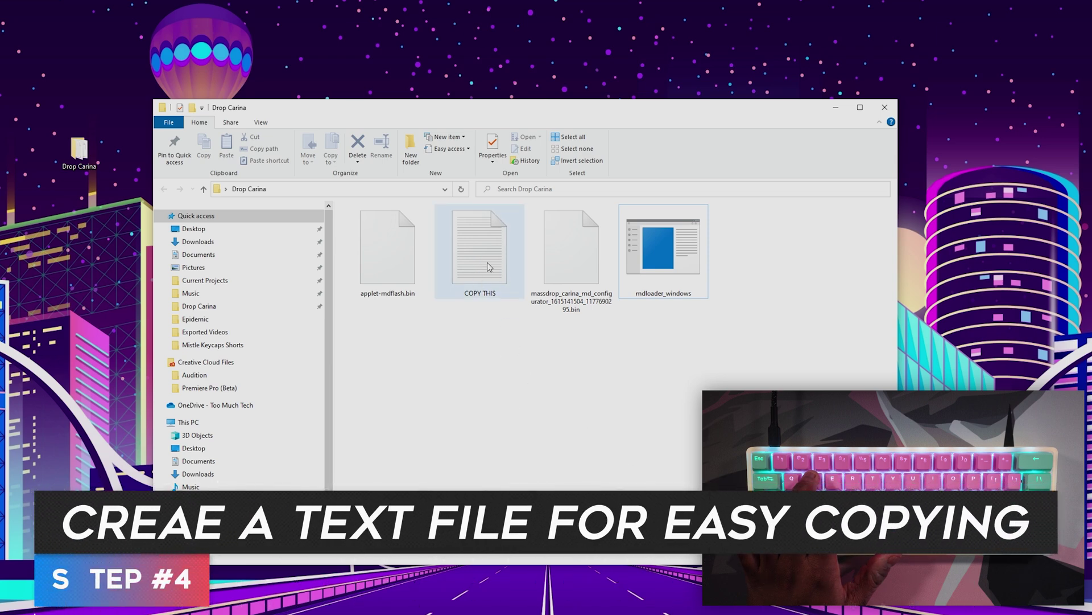
Open the COPY THIS text file in Notepad to view the mdloader command.
right_click(513, 370)
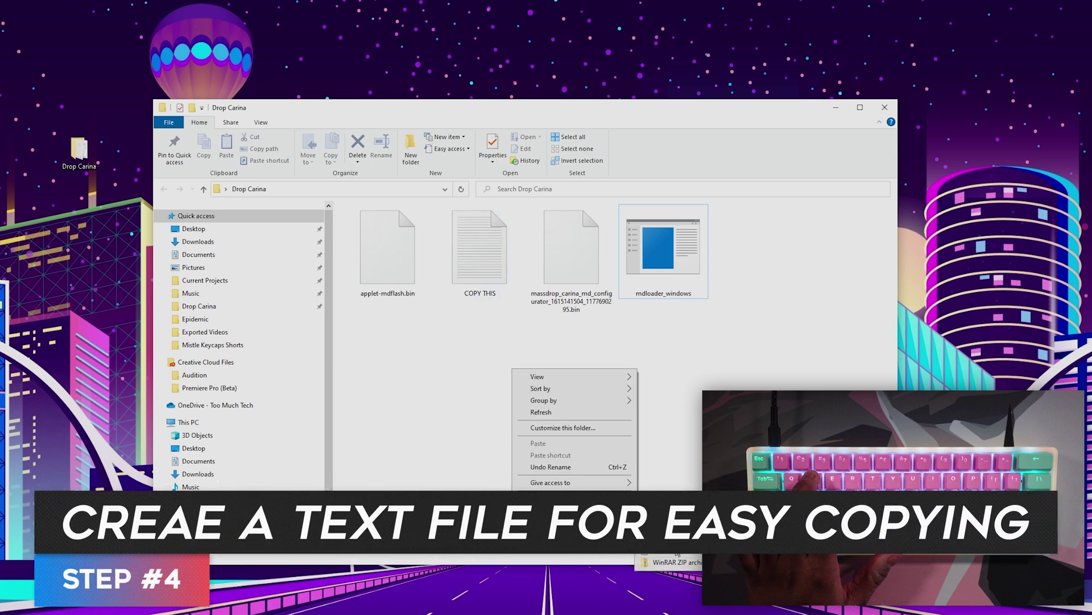
left_click(508, 360)
double_click(486, 273)
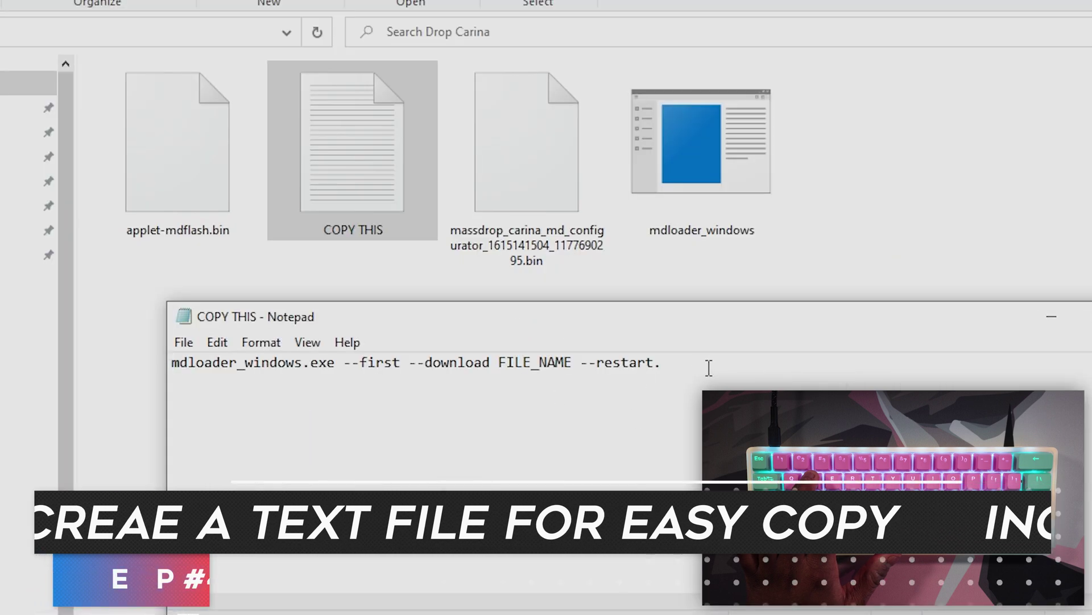
left_click_drag(591, 398, 312, 398)
left_click_drag(182, 369, 207, 370)
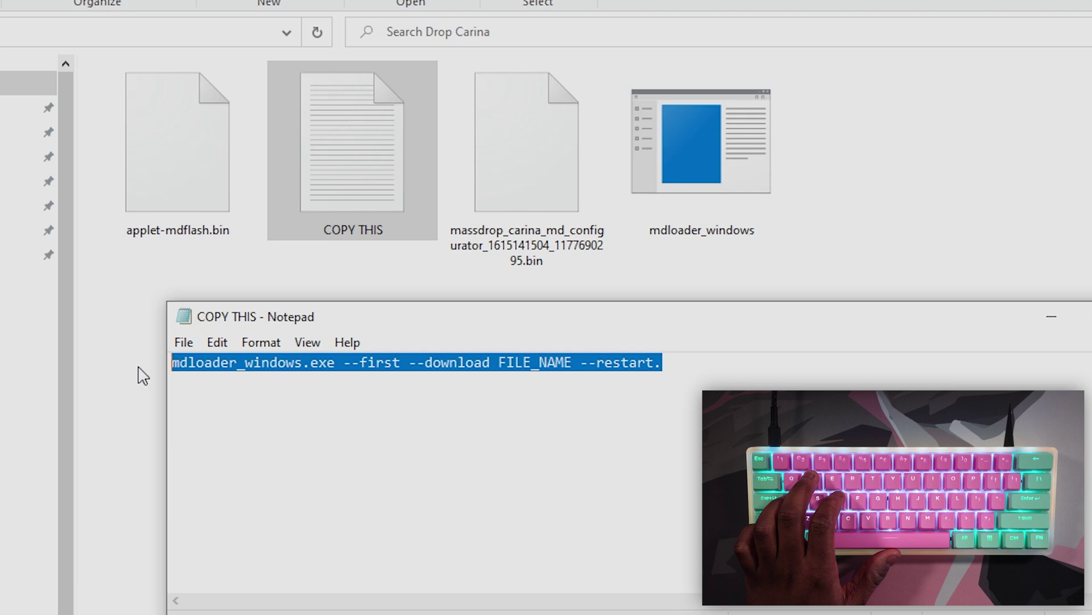
left_click(492, 434)
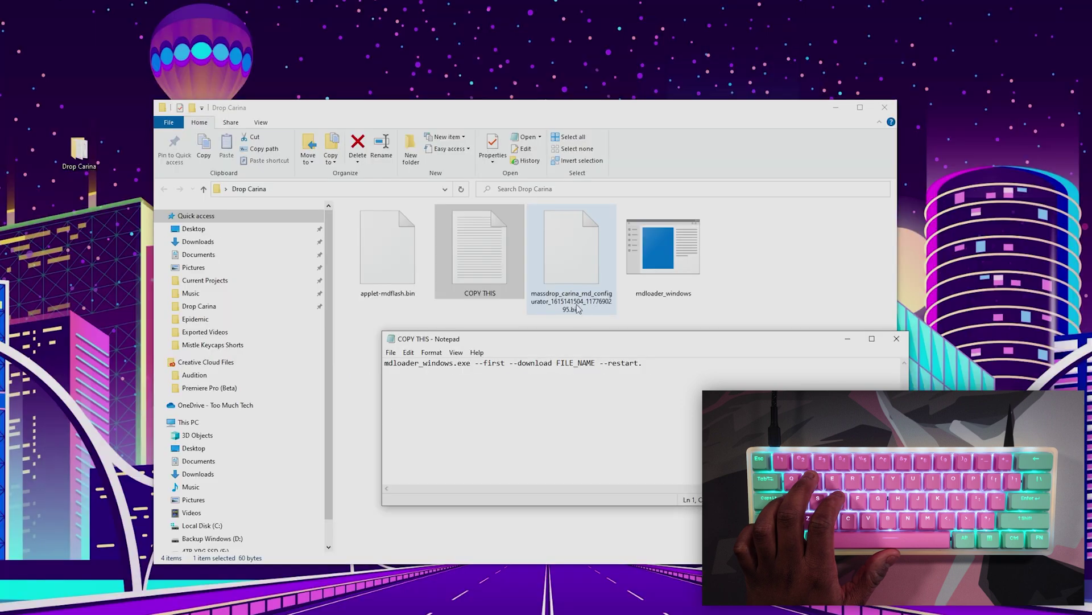
left_click(577, 306)
right_click(575, 304)
left_click(631, 516)
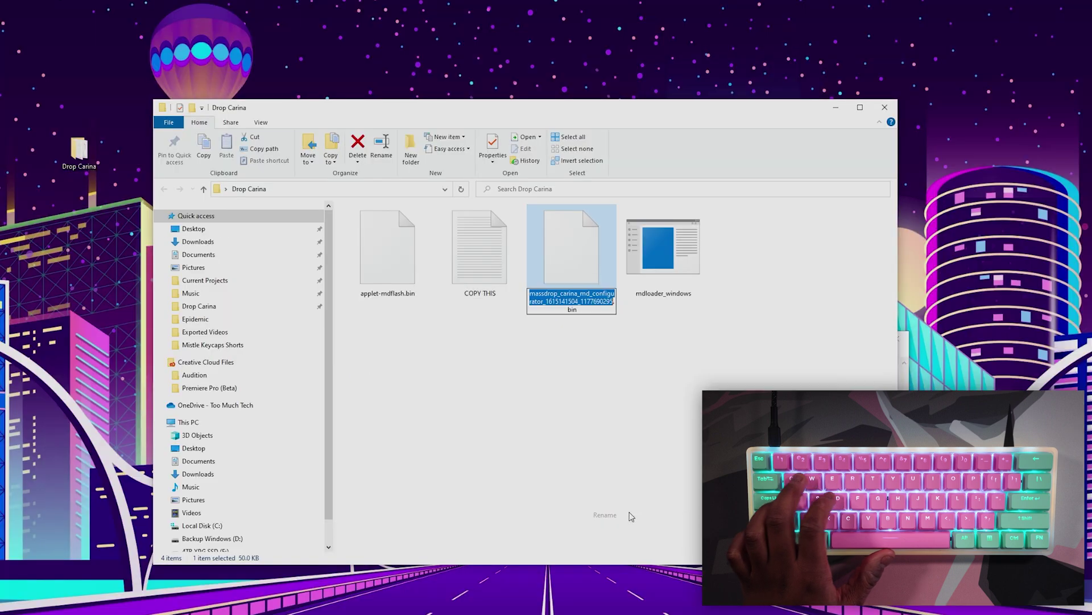
key("ctrl+a")
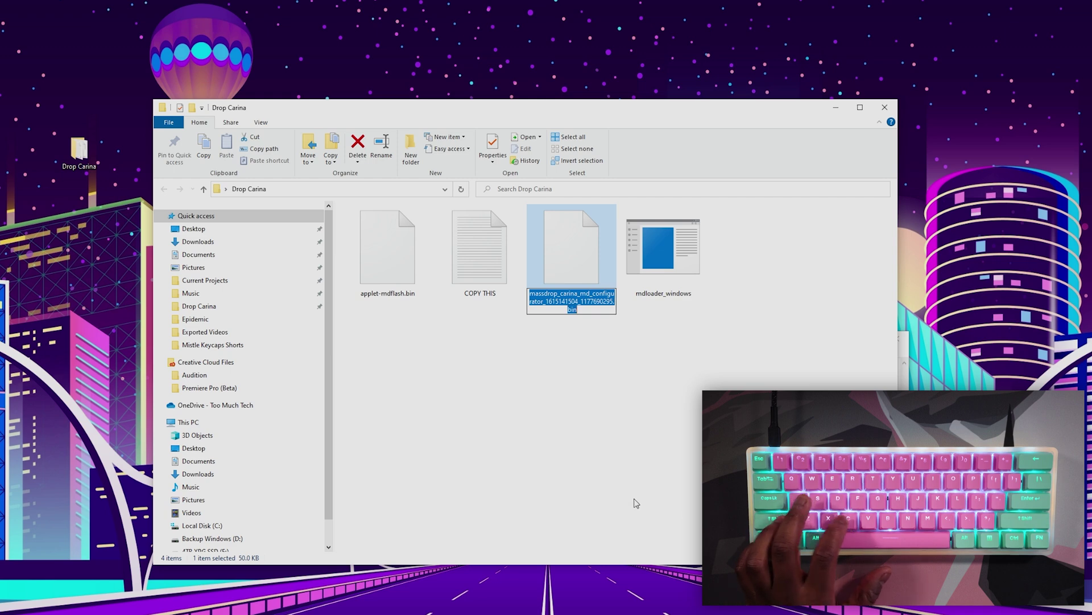
key("alt+Tab")
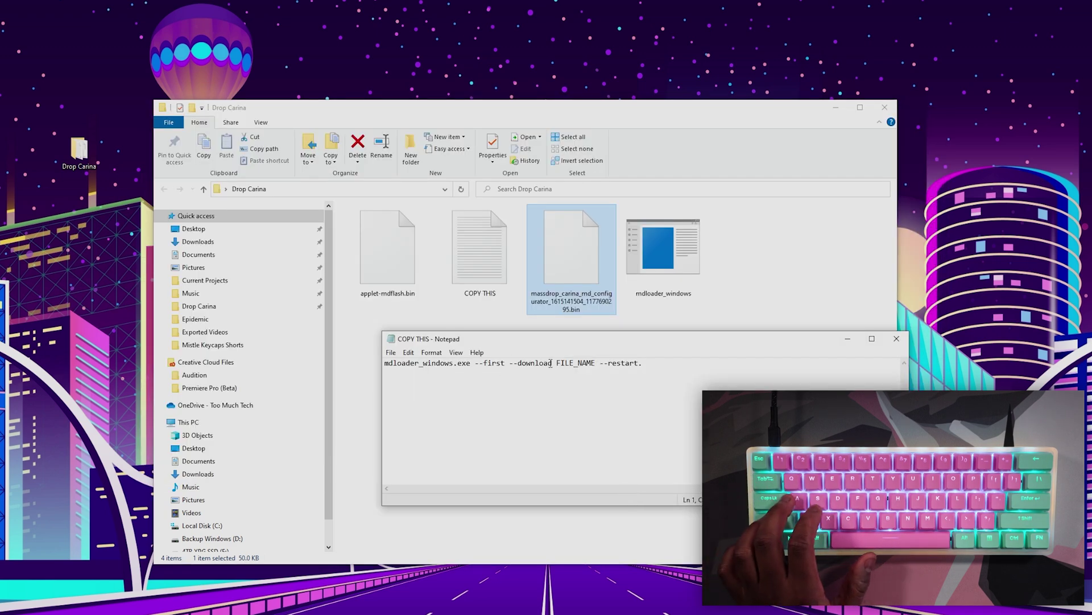
left_click_drag(557, 364, 587, 362)
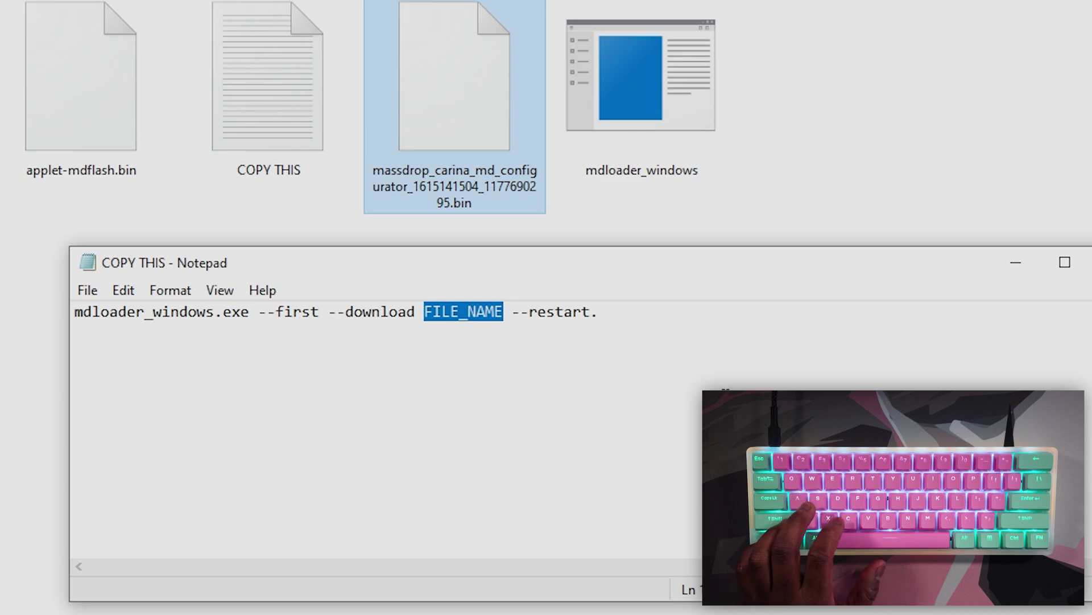
key("ctrl+v")
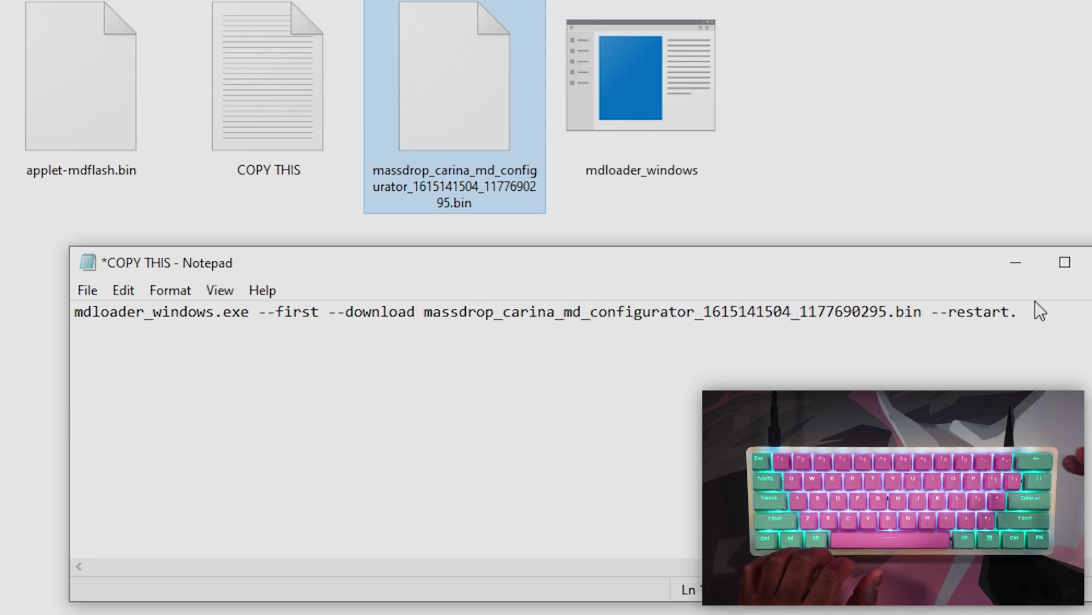
key("BackSpace")
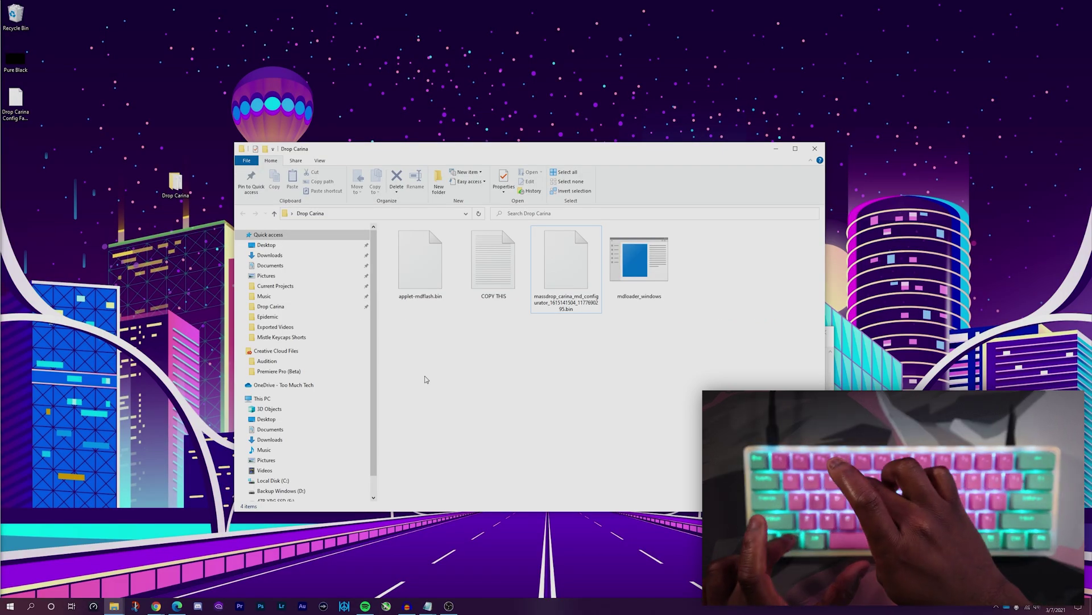
Launch Command Prompt and change directory to ./Desktop/Drop Carina.
key("super+r")
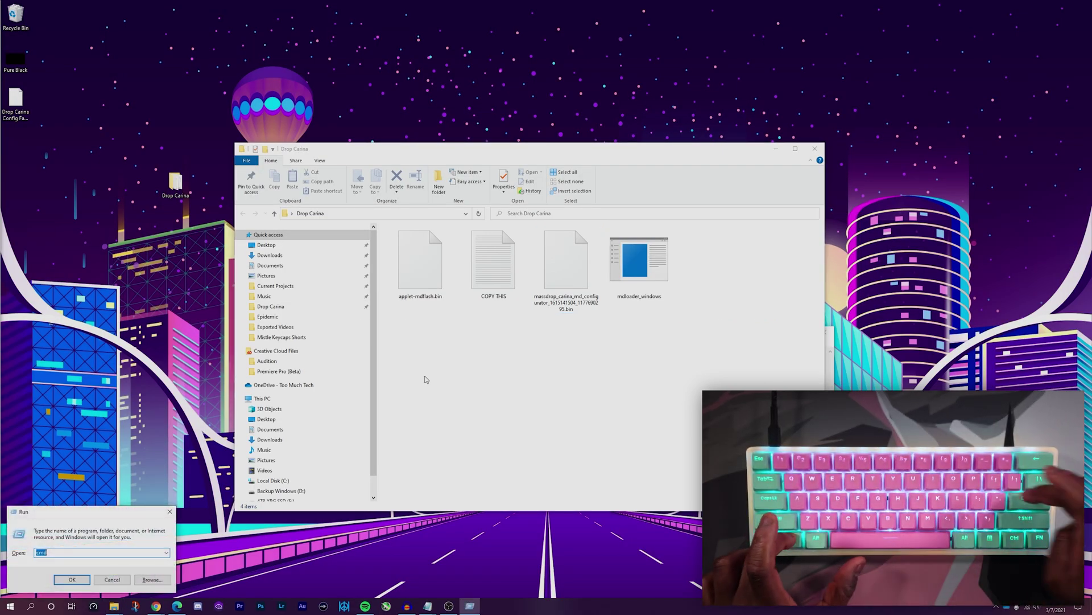
key("Return")
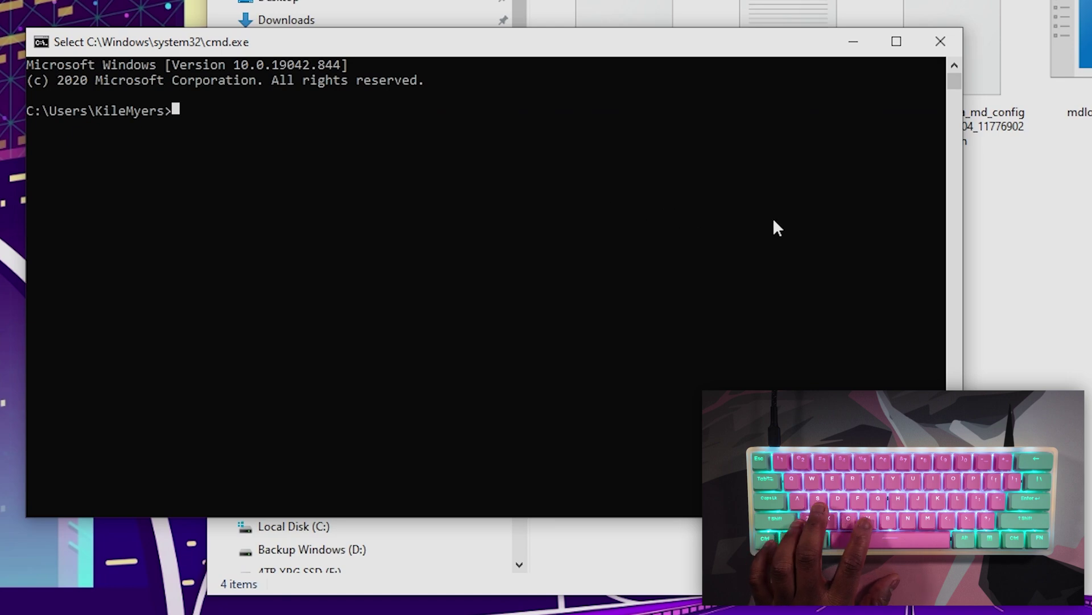
type("CD ./Desktop/Drop Carina")
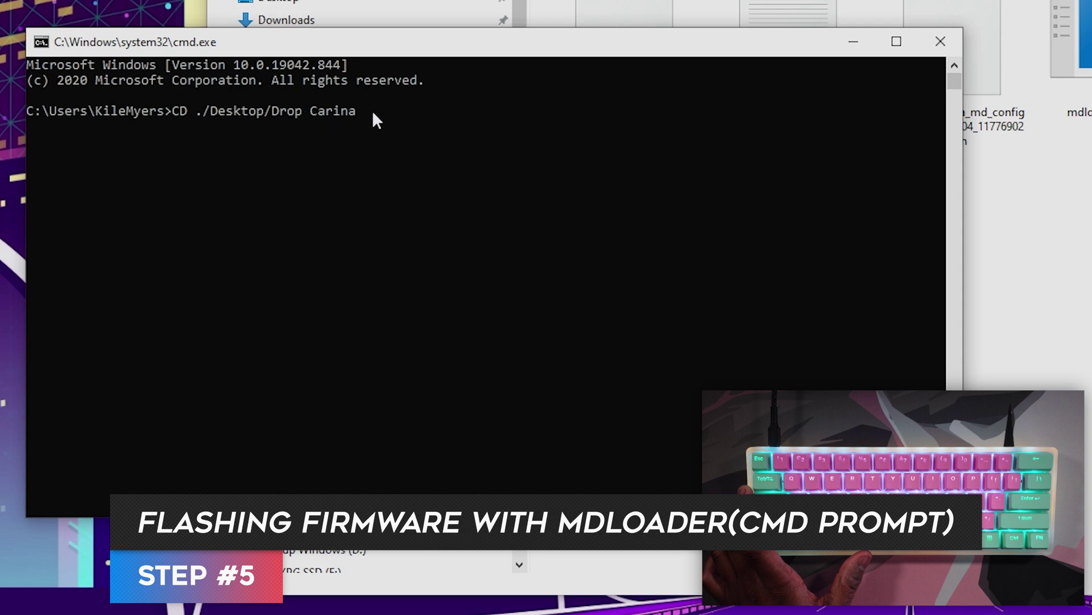
key("Return")
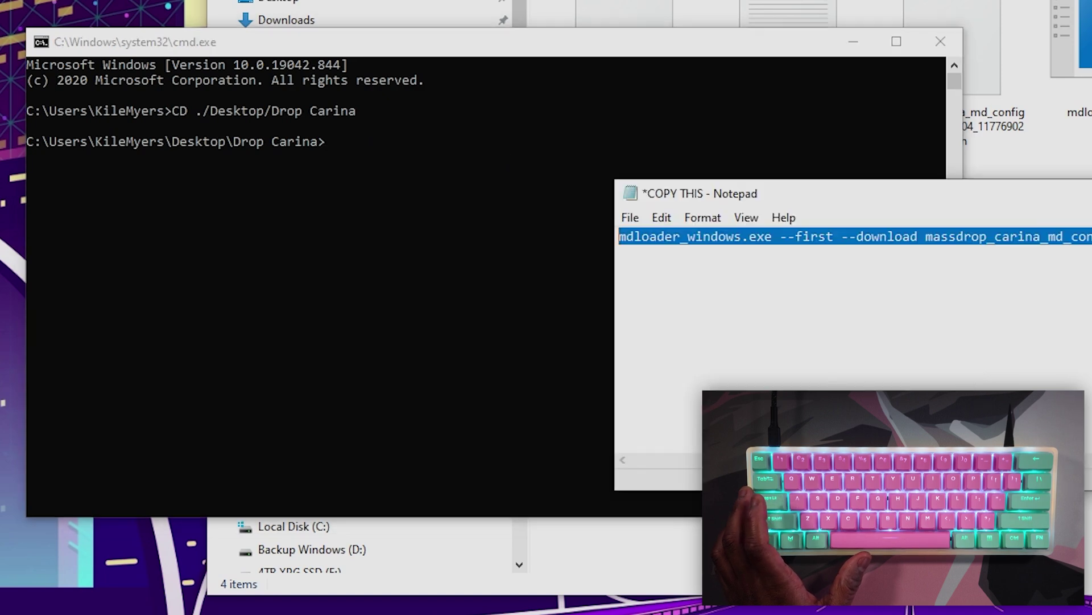
Paste the mdloader command from Notepad and run it to flash the Carina.
key("alt+Tab")
left_click(330, 141)
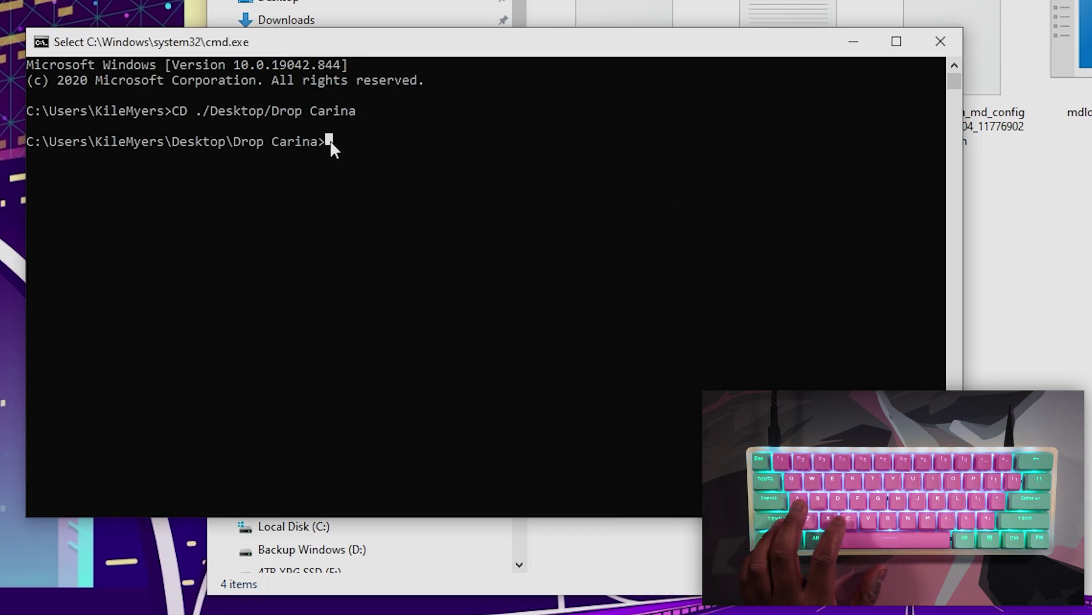
key("ctrl+v")
key("Return")
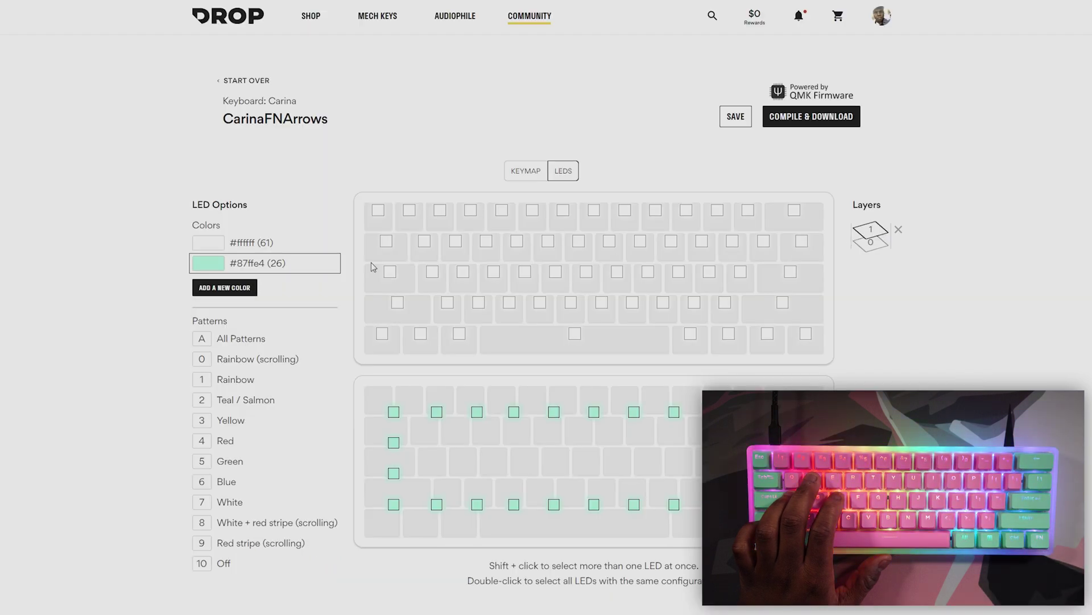
Set All Patterns and reapply white #ffffff and teal #87ffe4, then compile into Drop Carina.
left_click(376, 216)
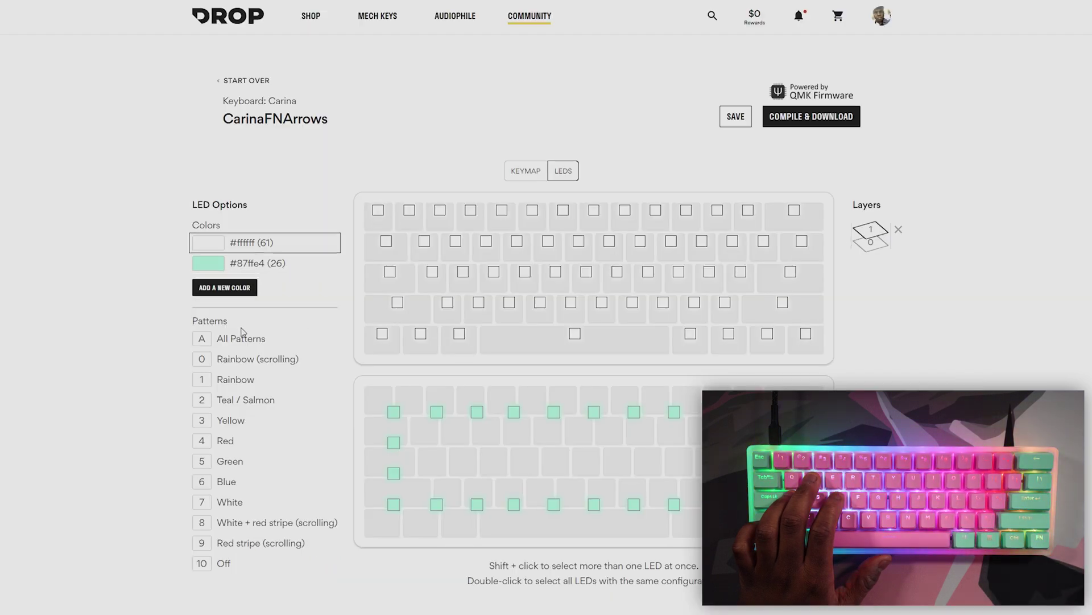
left_click(204, 339)
left_click(393, 414)
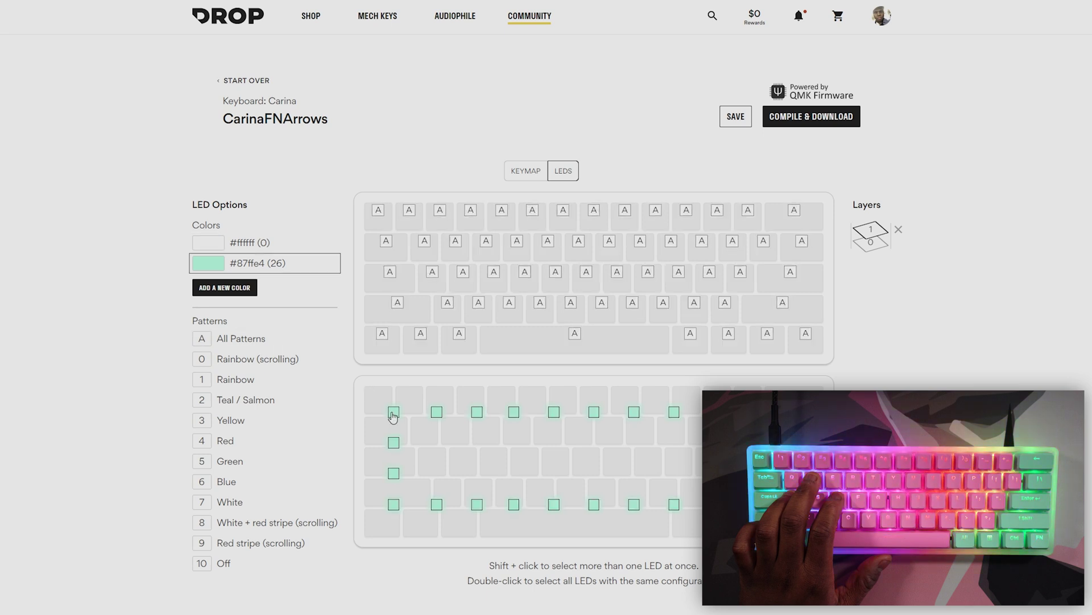
left_click(206, 341)
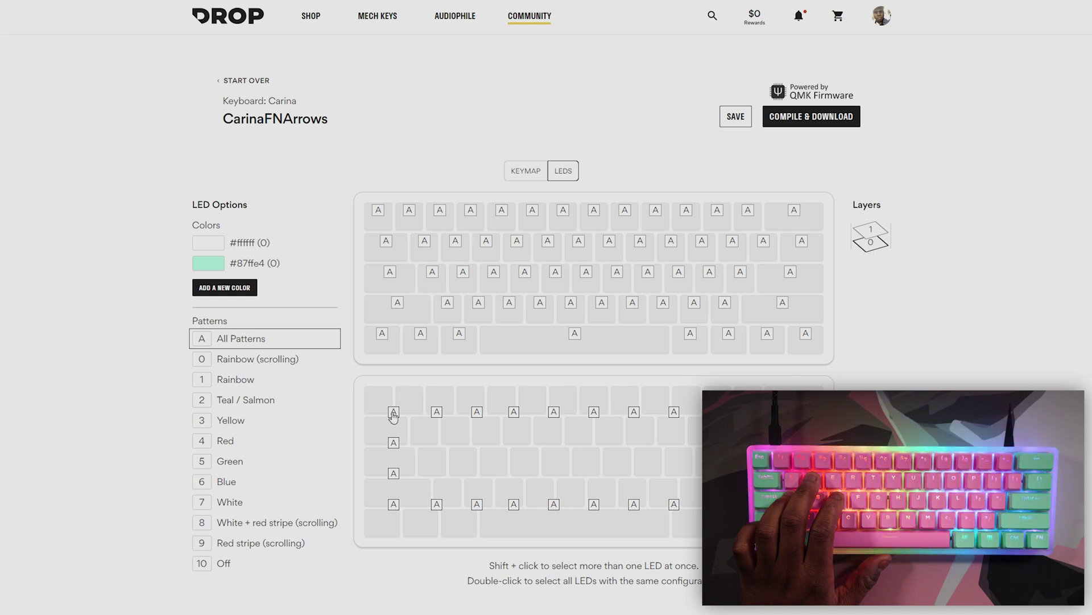
left_click(208, 263)
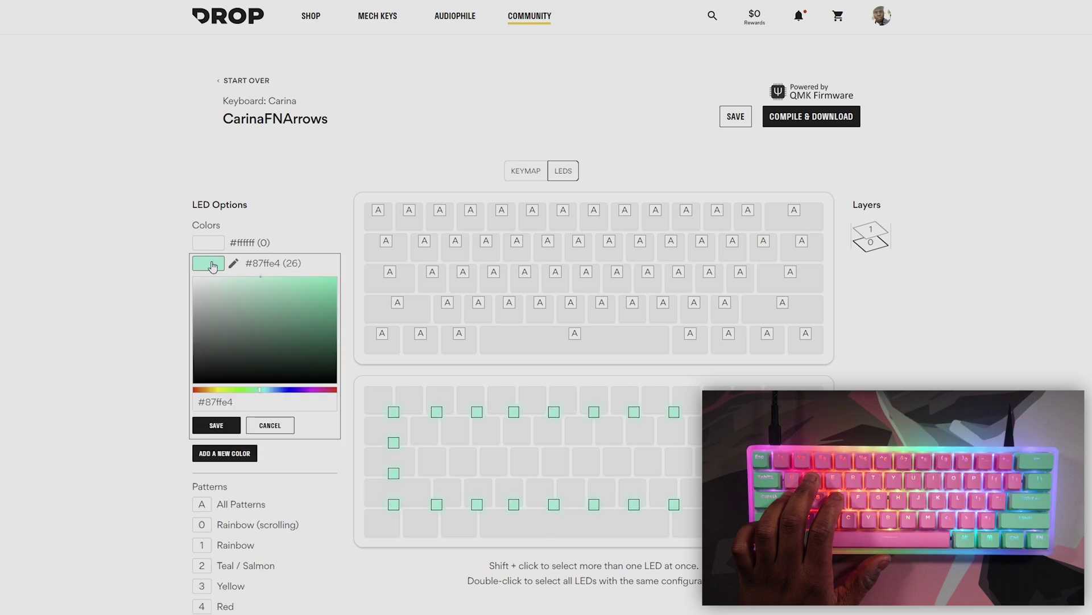
left_click(276, 239)
left_click(814, 121)
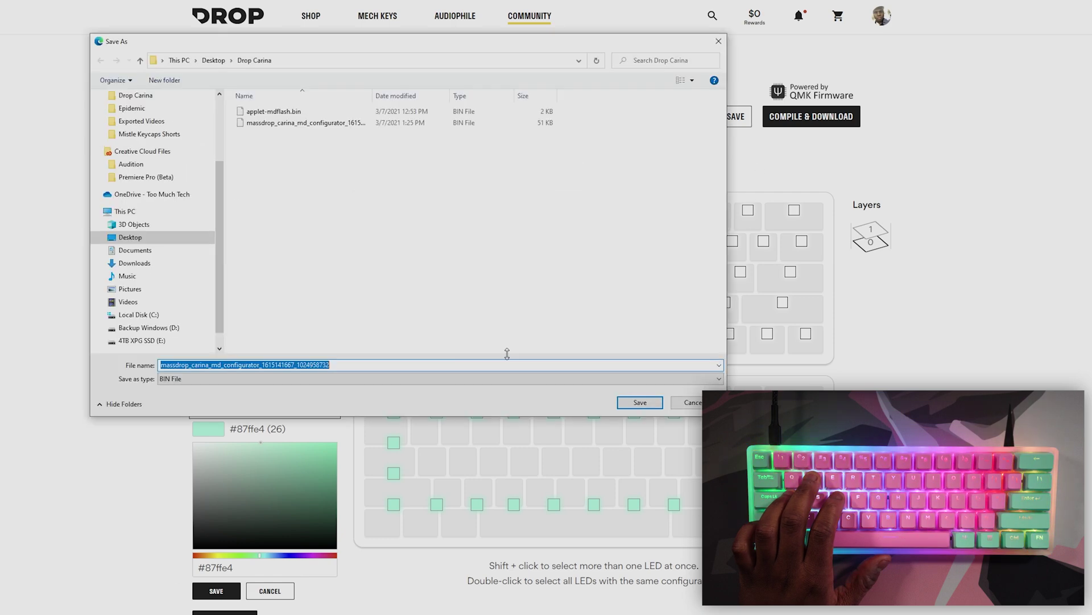
left_click(640, 402)
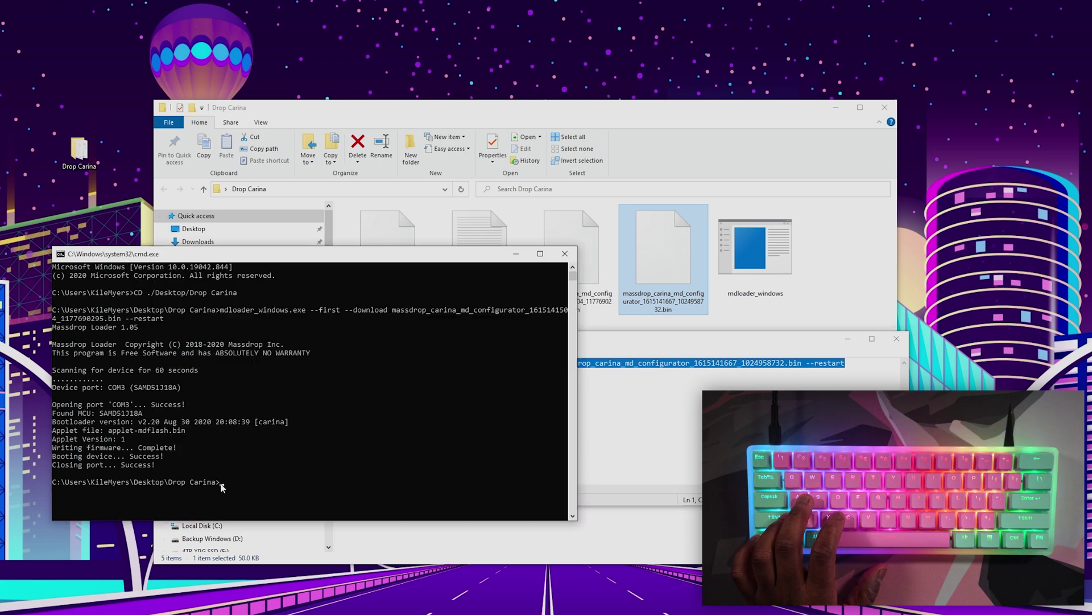
left_click(223, 483)
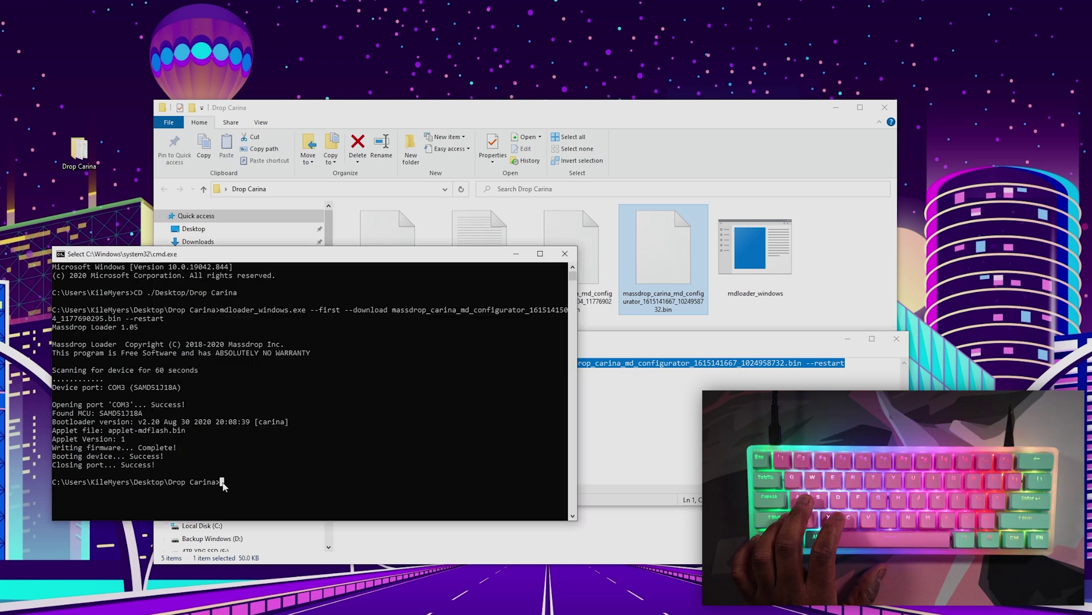
key("ctrl+v")
key("Return")
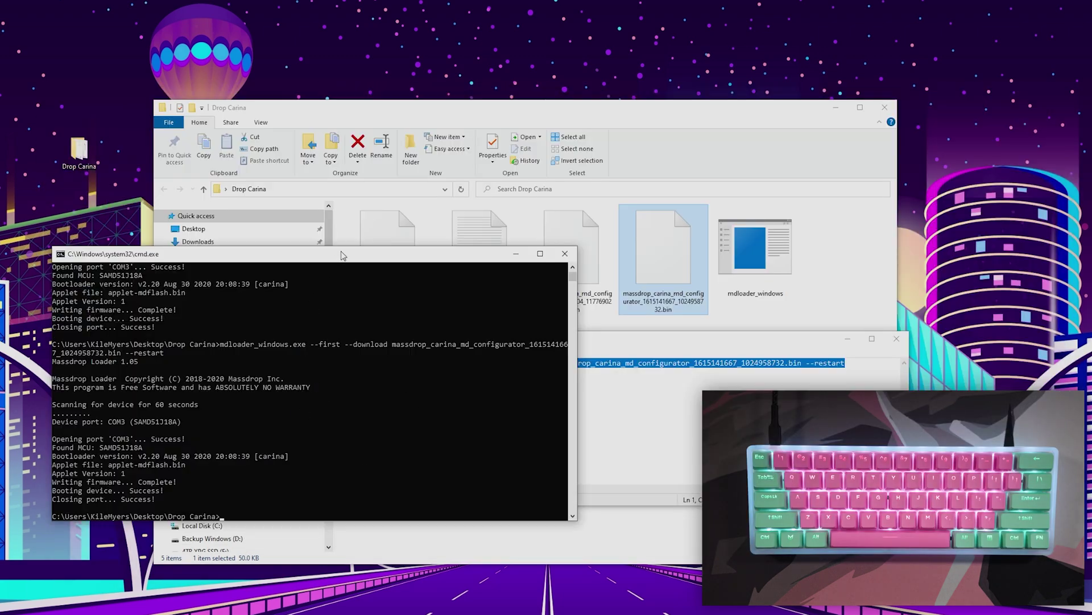
Minimize File Explorer and the COPY THIS notes, and reposition the console to watch the flash finish.
left_click_drag(343, 256, 448, 207)
left_click(576, 178)
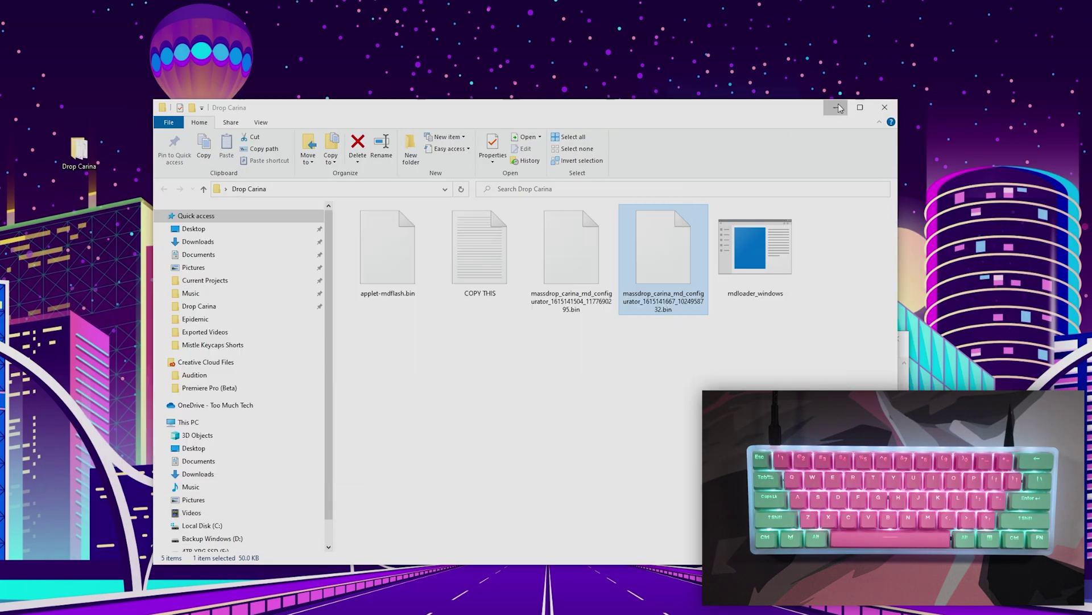
left_click(836, 107)
left_click(846, 340)
left_click_drag(541, 205, 627, 128)
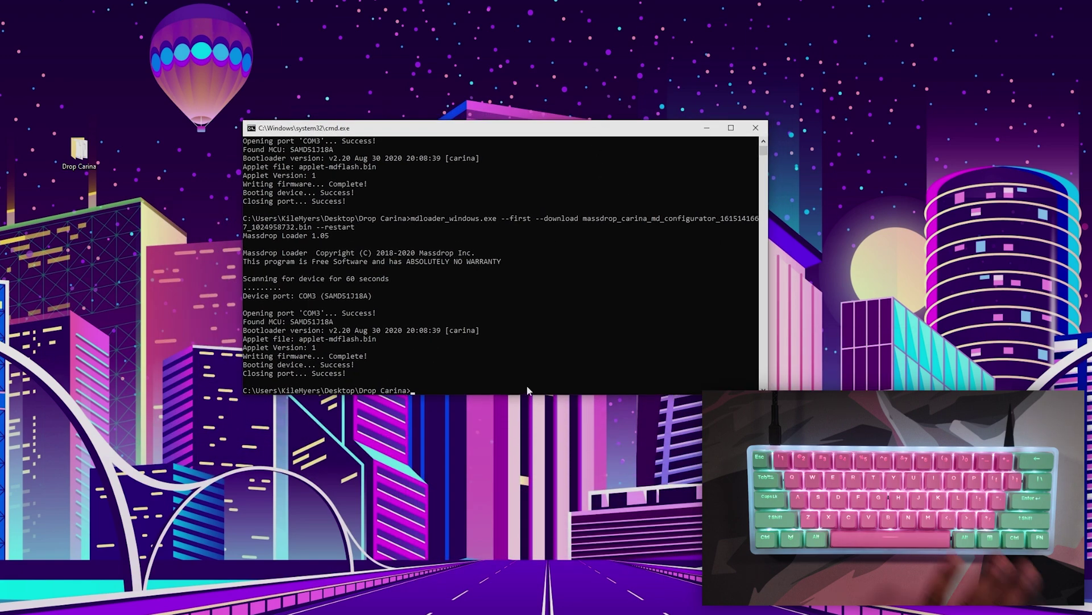